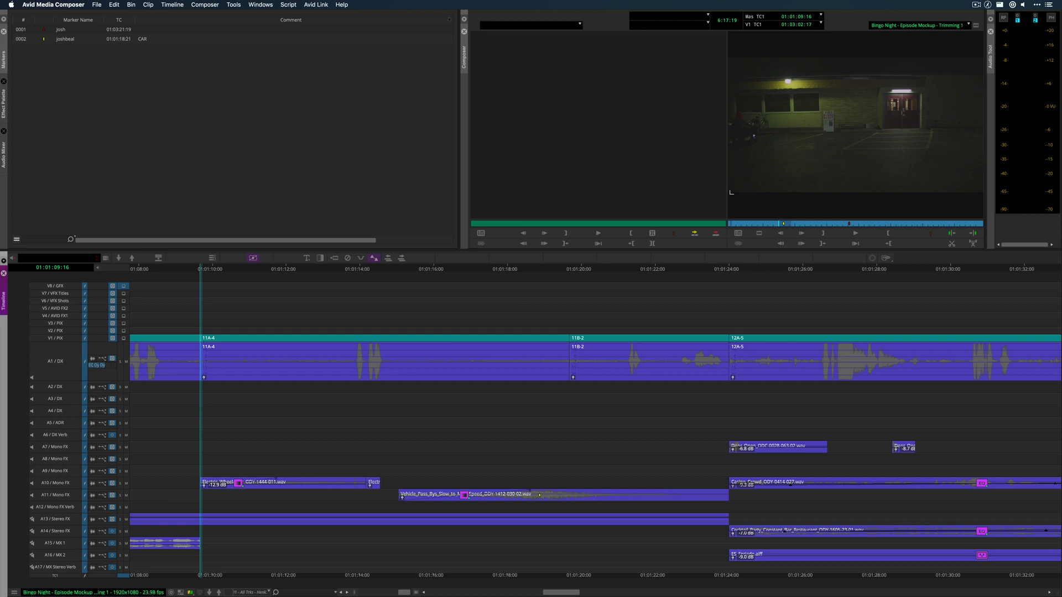
- Play the sequence and park the playhead near 01:01:19:10, before the 11B-2 cut
{"action": "key", "text": "space"}
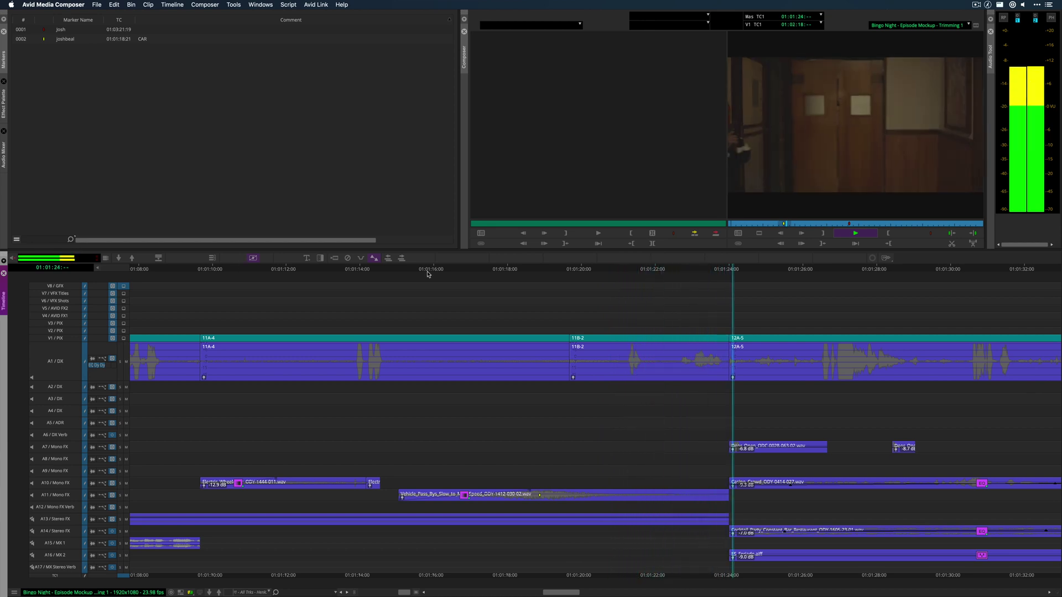
{"action": "key", "text": "space"}
{"action": "left_click", "coordinate": [543, 270]}
{"action": "key", "text": "space"}
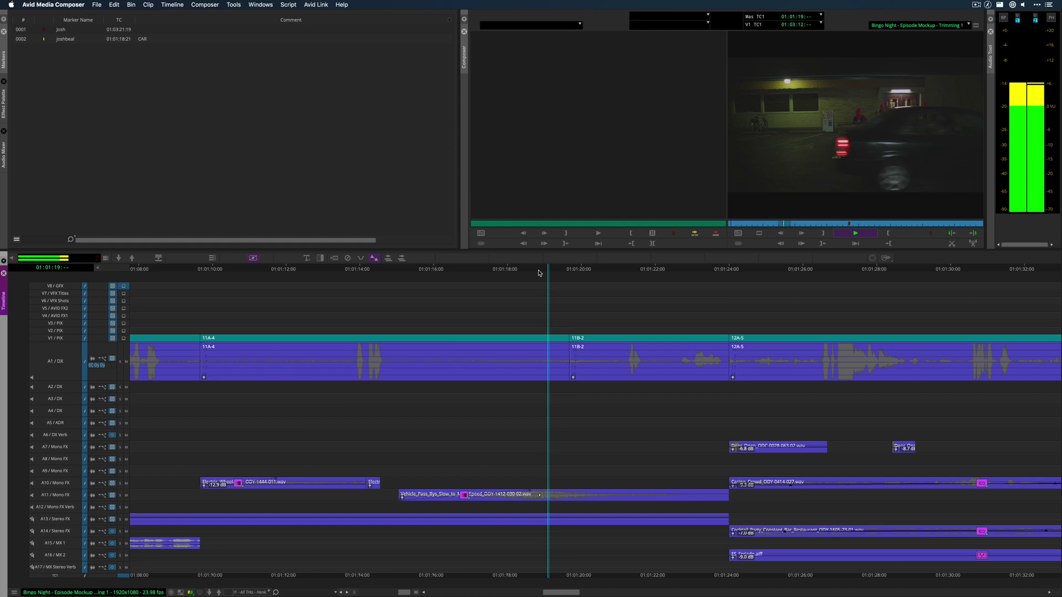
{"action": "left_click", "coordinate": [570, 269]}
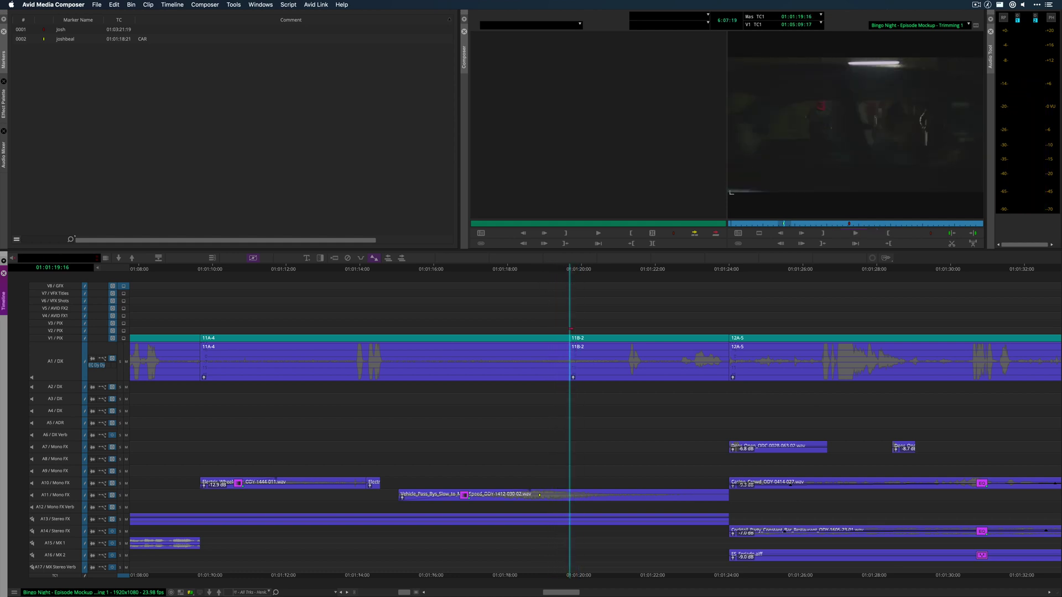
{"action": "left_click", "coordinate": [559, 272]}
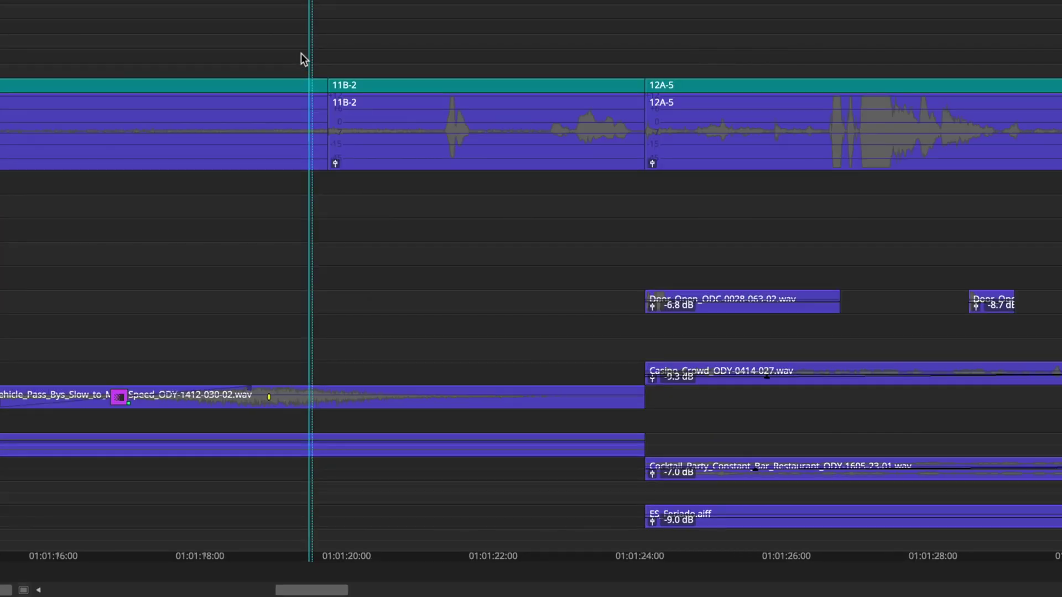
- Lasso the 11B-2 and 01:01:24 edit points and trim their incoming B side
{"action": "left_click_drag", "start_coordinate": [303, 58], "coordinate": [356, 224]}
{"action": "left_click_drag", "start_coordinate": [630, 346], "coordinate": [668, 557]}
{"action": "key", "text": "bracketright"}
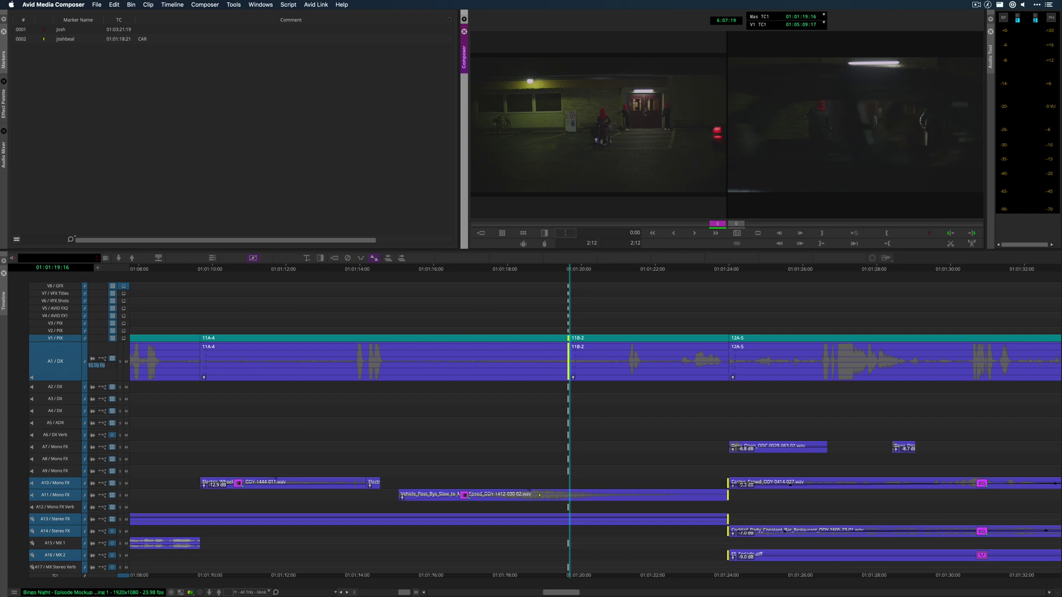
- Loop-play the trim, mark the cut earlier with E, then exit Trim mode
{"action": "key", "text": "ctrl+space"}
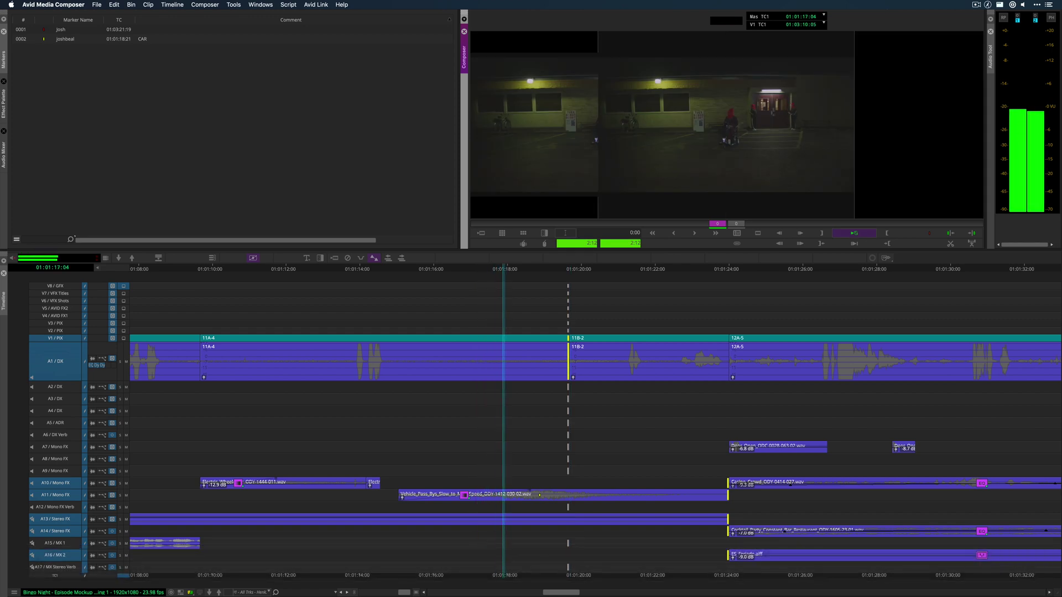
{"action": "key", "text": "e"}
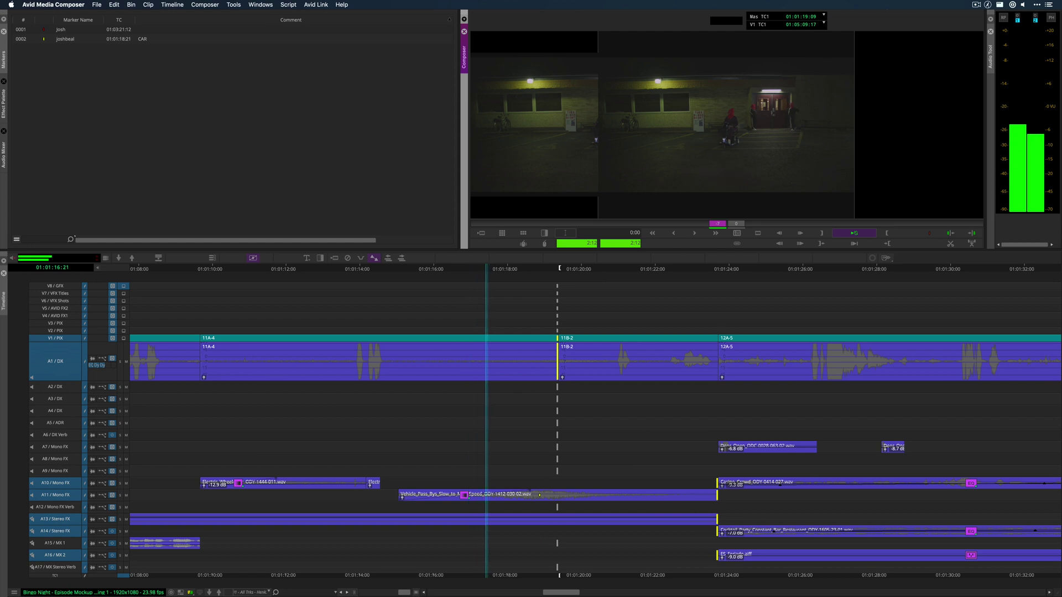
{"action": "key", "text": "e"}
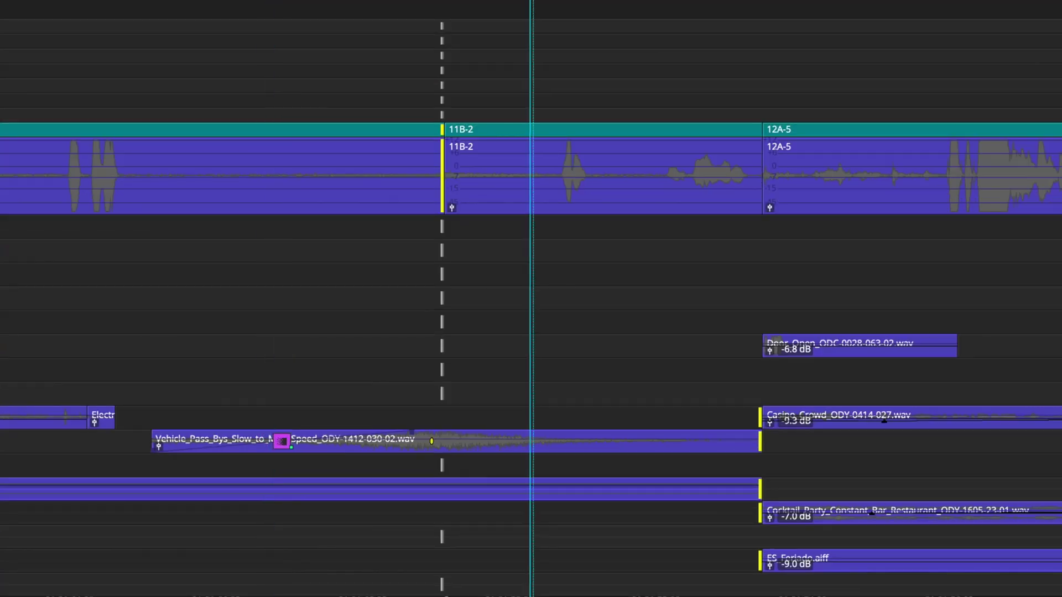
{"action": "key", "text": "Escape"}
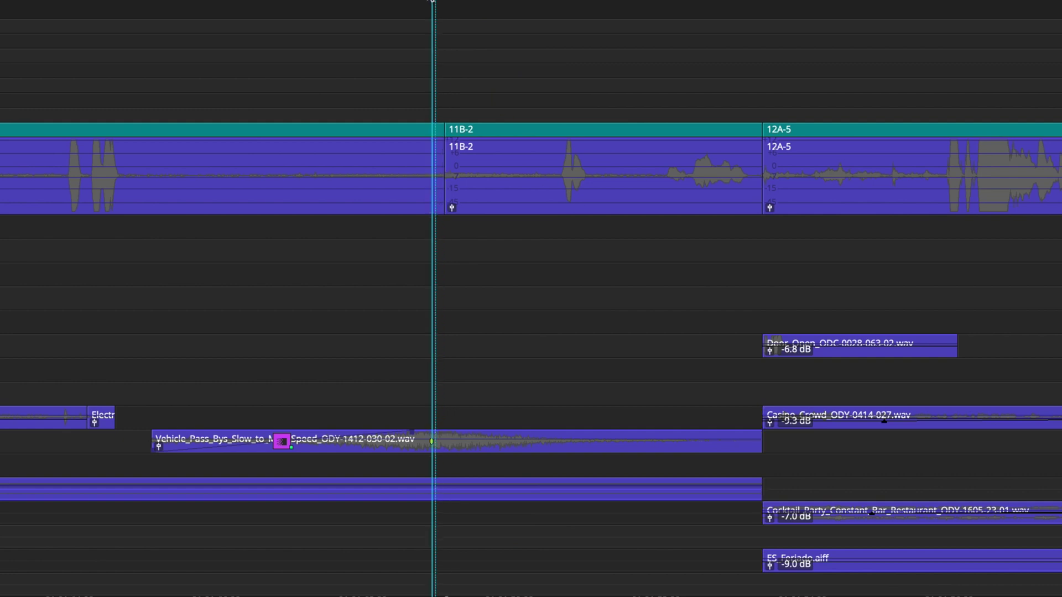
{"action": "key", "text": "Down"}
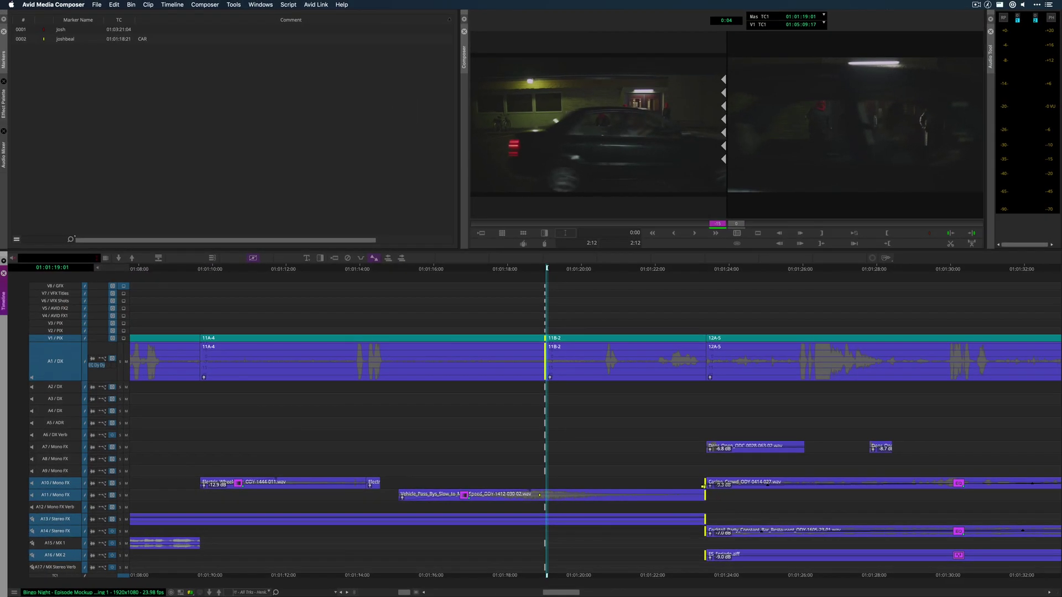
{"action": "left_click", "coordinate": [539, 270]}
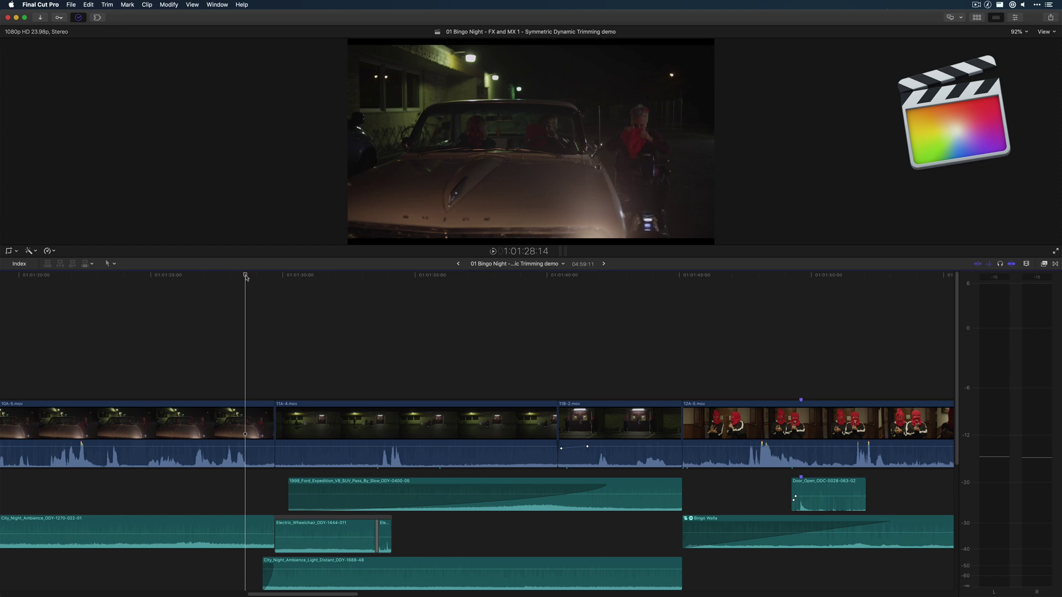
- Trim 11A-4.mov's end to the playhead with Option-], then replay from 01:01:36:23
{"action": "key", "text": "space"}
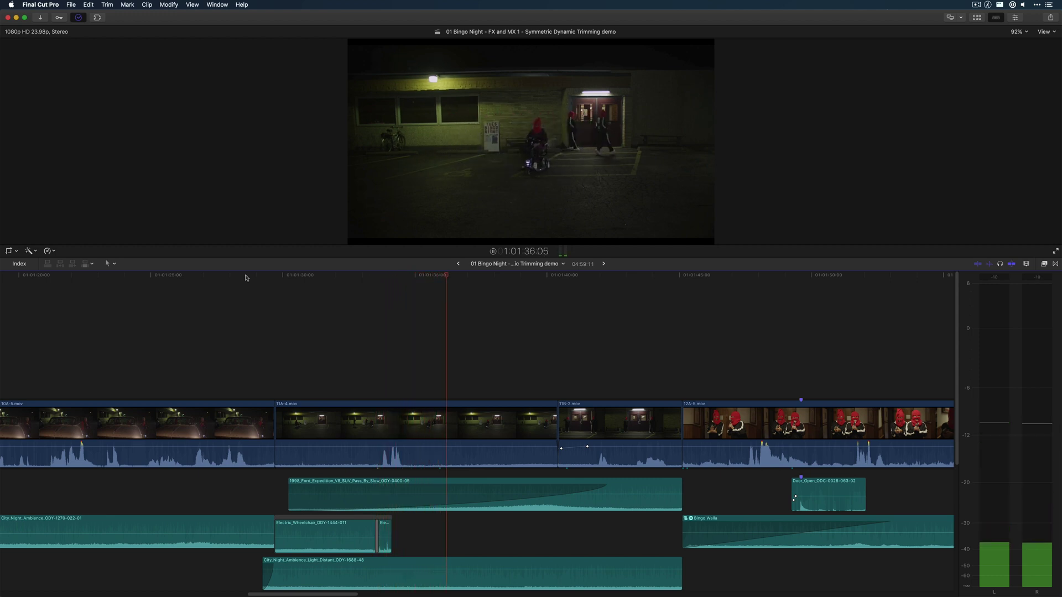
{"action": "key", "text": "alt"}
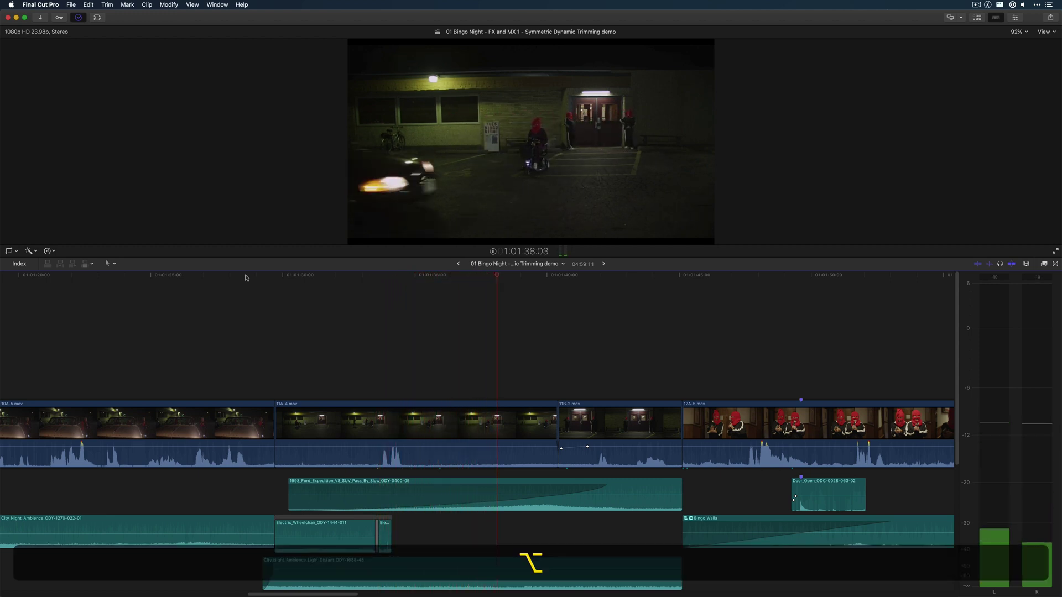
{"action": "key", "text": "alt+bracketright"}
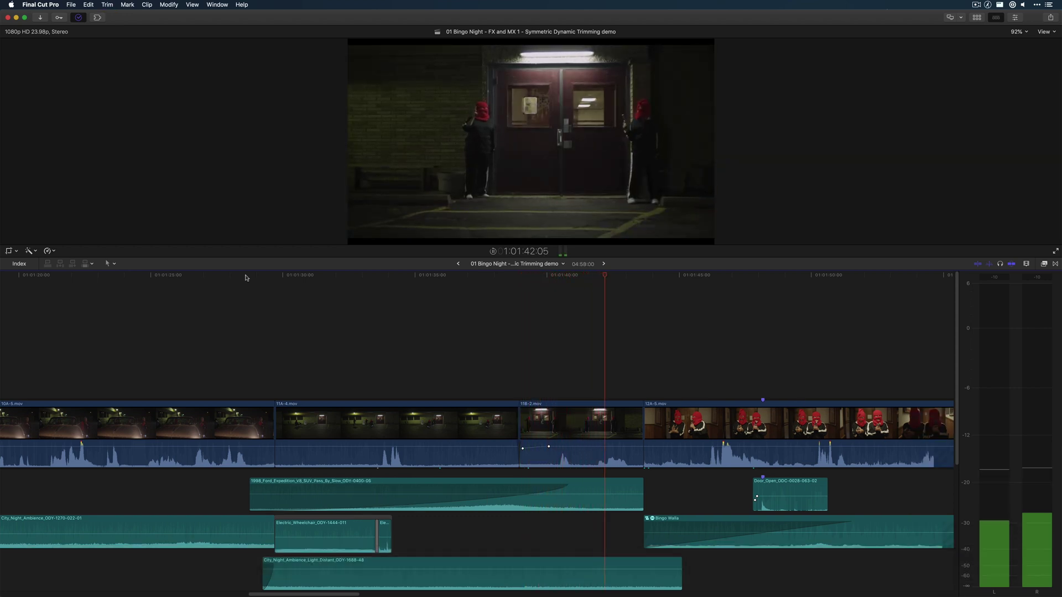
{"action": "left_click", "coordinate": [468, 275]}
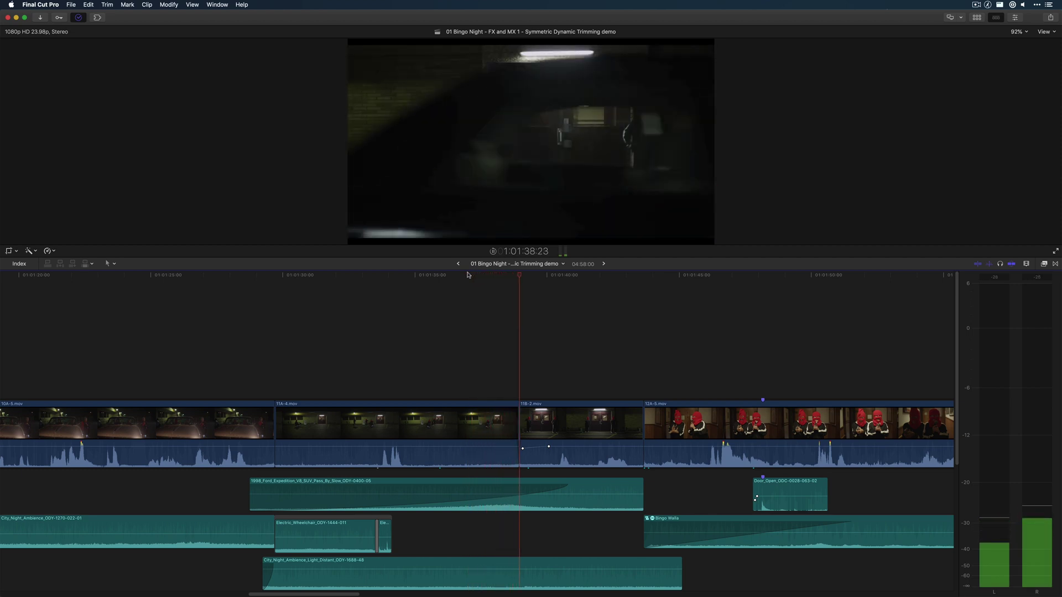
{"action": "key", "text": "space"}
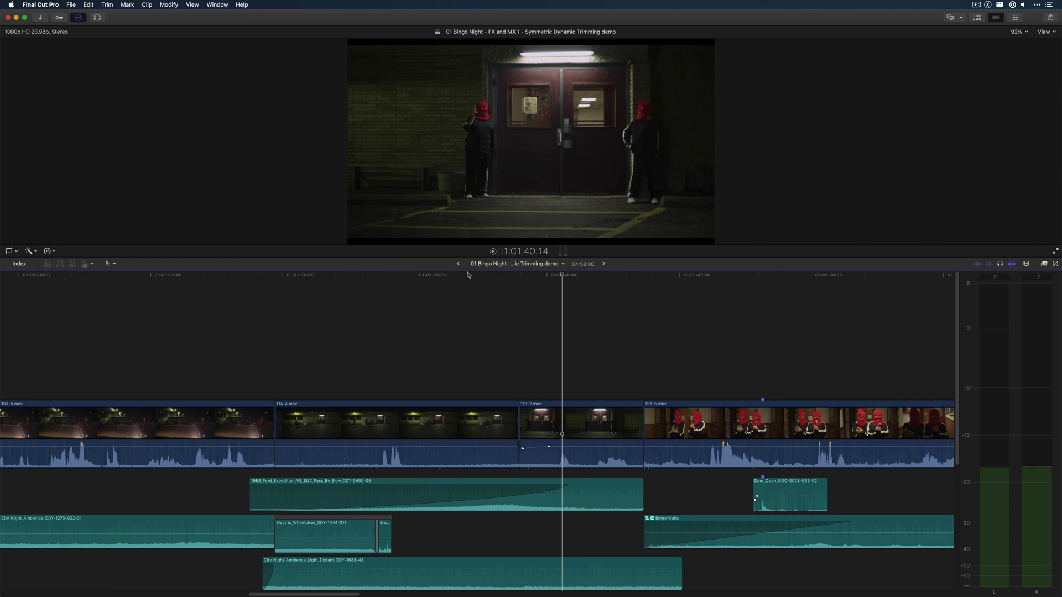
{"action": "scroll", "coordinate": [500, 323], "scroll_direction": "down", "scroll_amount": 2}
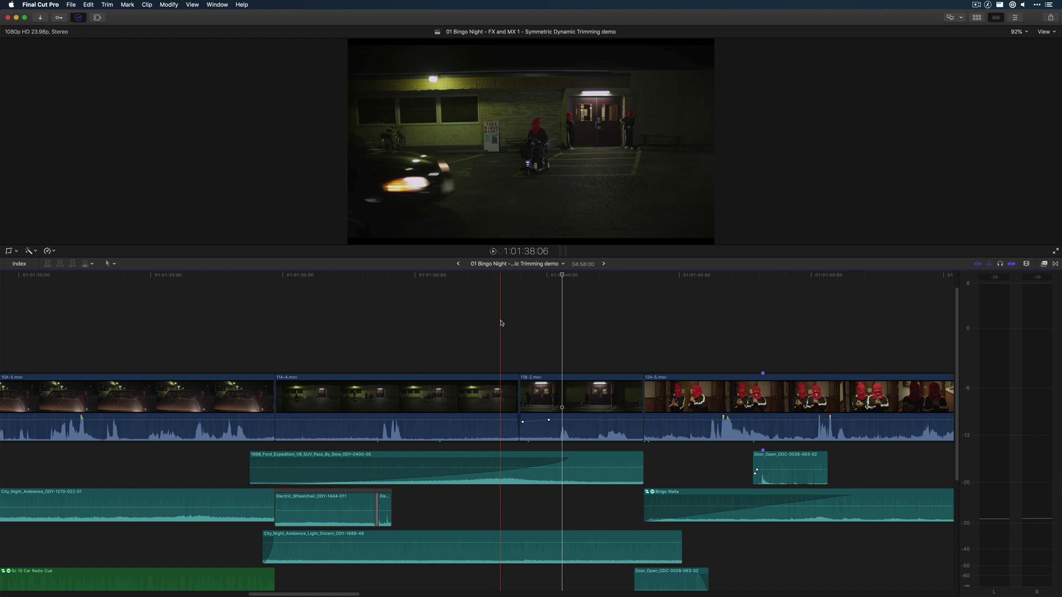
- Drag the City_Night_Ambience clip's end to the 12A-5 cut, then undo that manual trim
{"action": "key", "text": "l"}
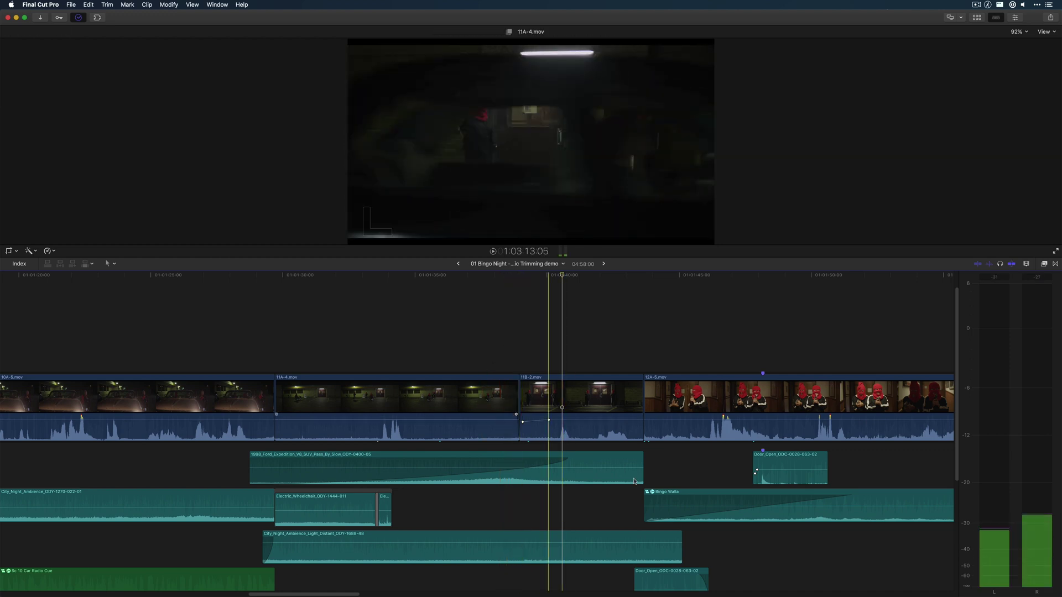
{"action": "key", "text": "k"}
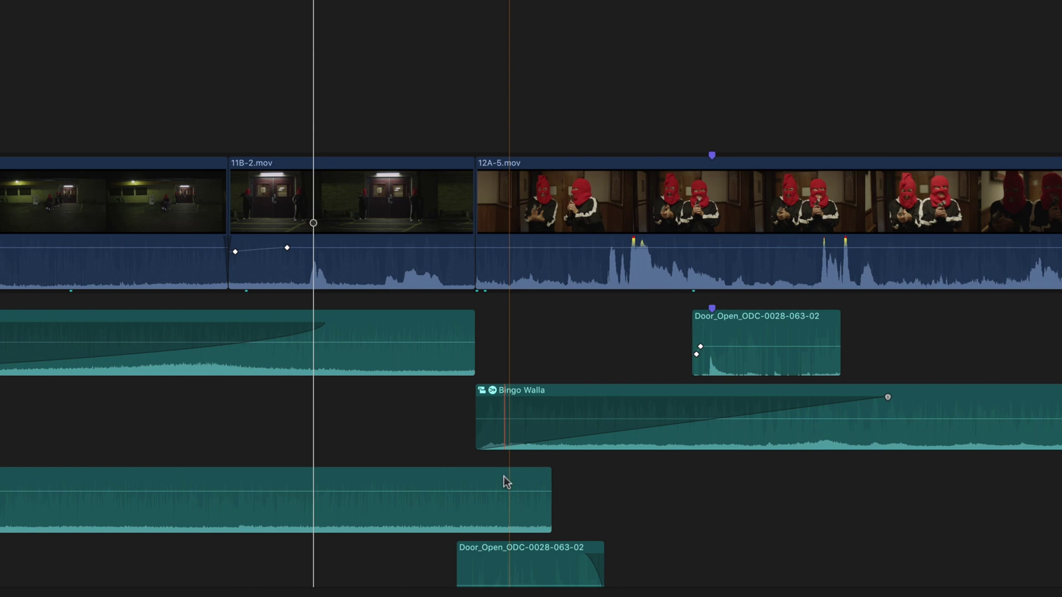
{"action": "left_click", "coordinate": [355, 515]}
{"action": "scroll", "coordinate": [355, 516], "scroll_direction": "down", "scroll_amount": 2}
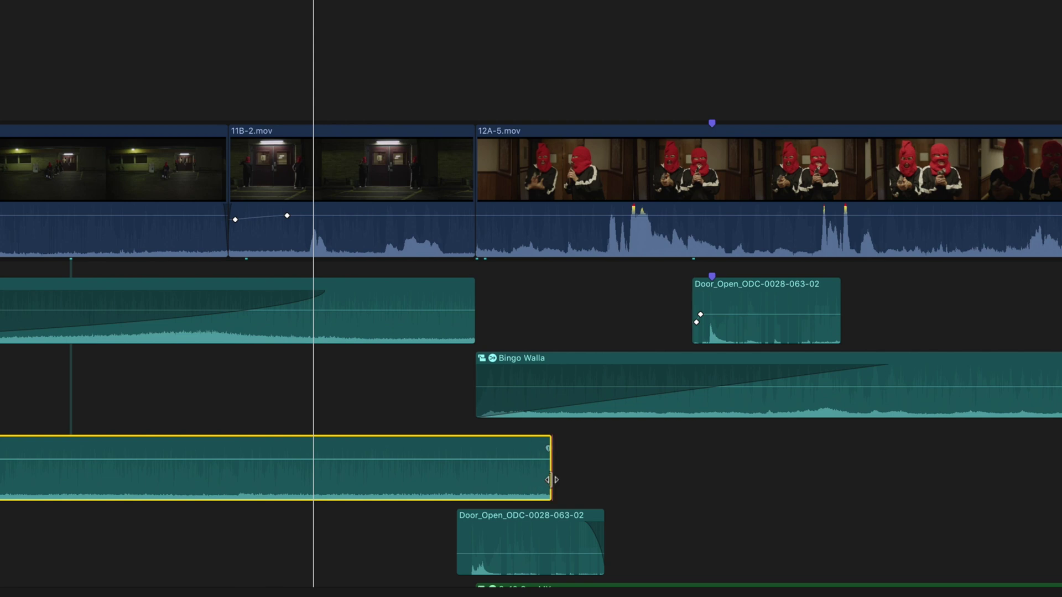
{"action": "left_click_drag", "start_coordinate": [550, 479], "coordinate": [476, 475]}
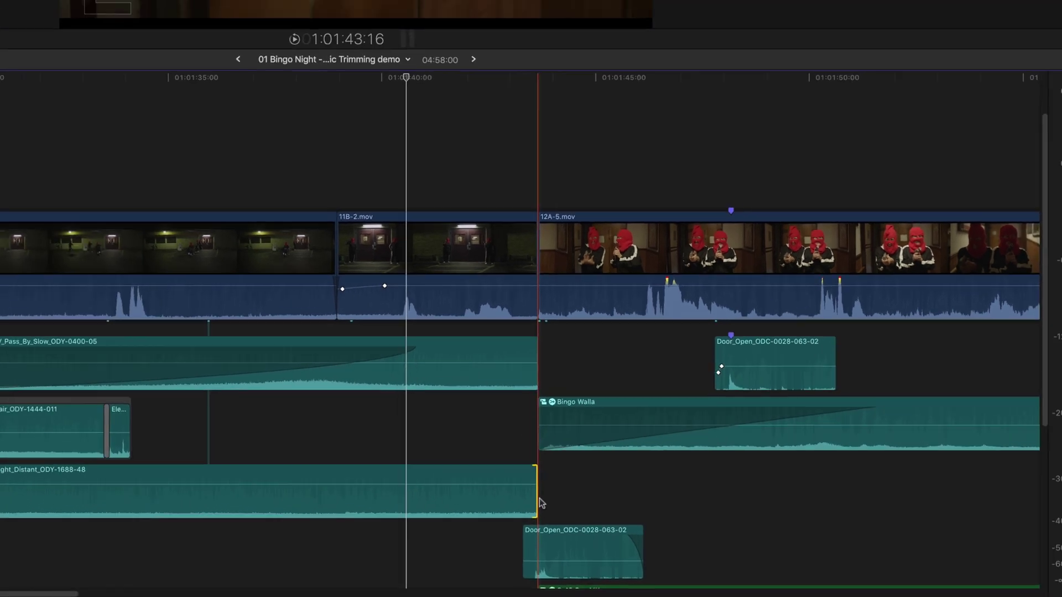
{"action": "key", "text": "super+z"}
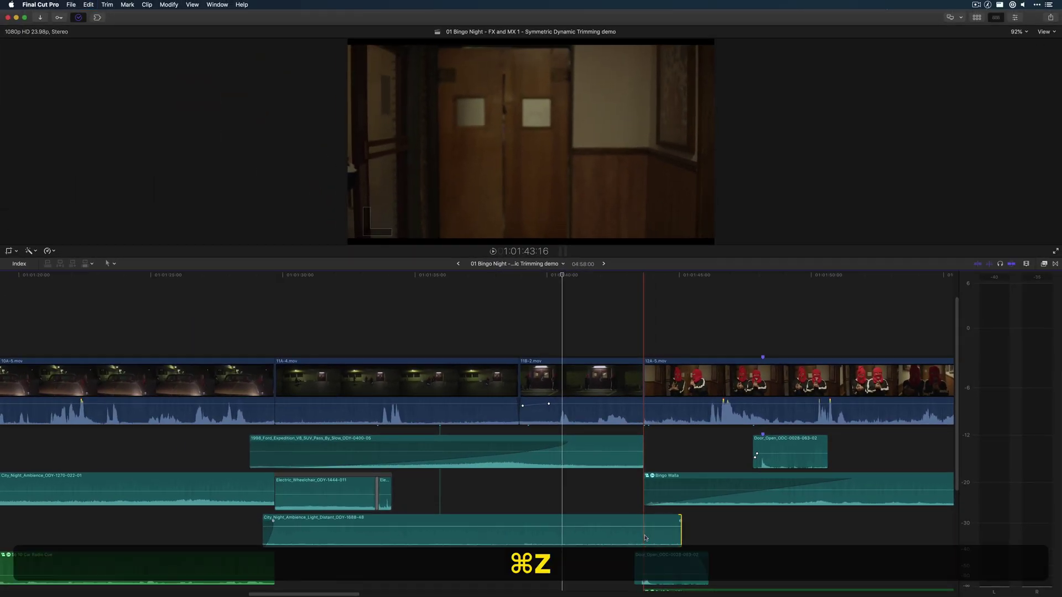
- Trim the ambience clip's end to the 12A-5 cut with Option-] at the skimmer
{"action": "key", "text": "alt+bracketright"}
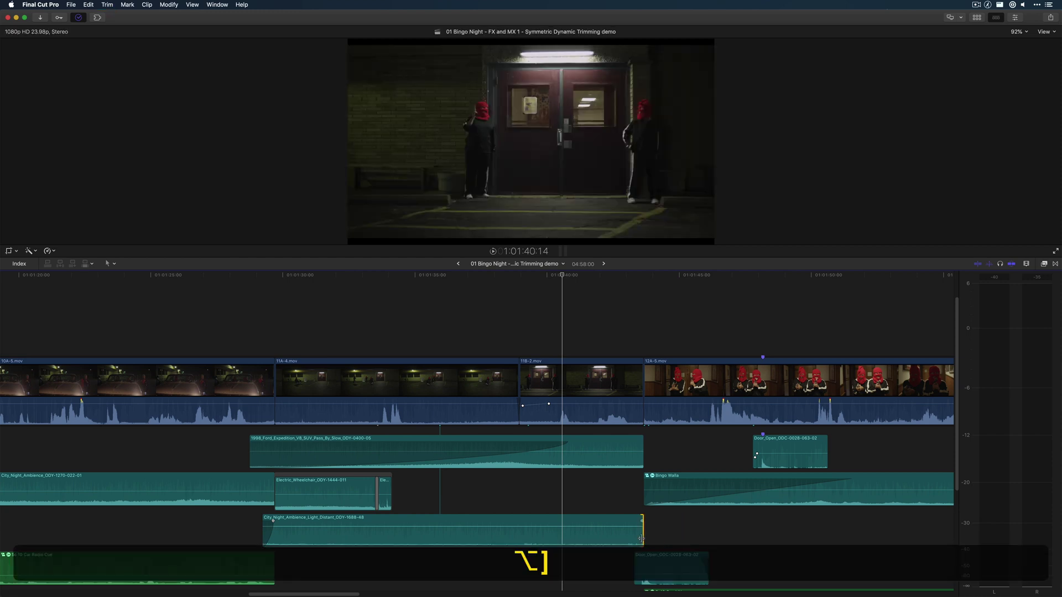
{"action": "key", "text": "super+z"}
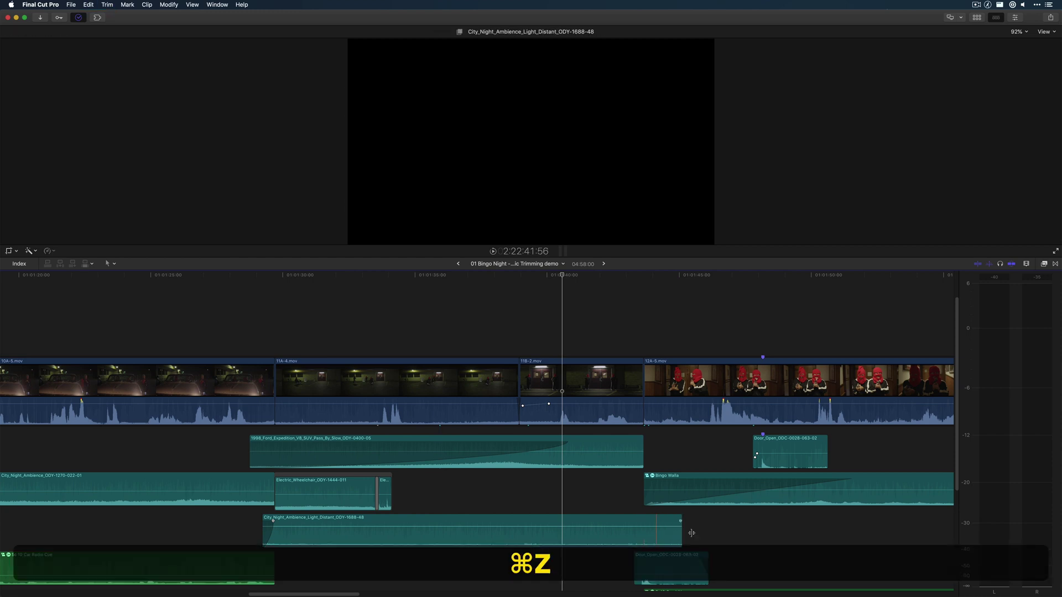
{"action": "key", "text": "alt+bracketright"}
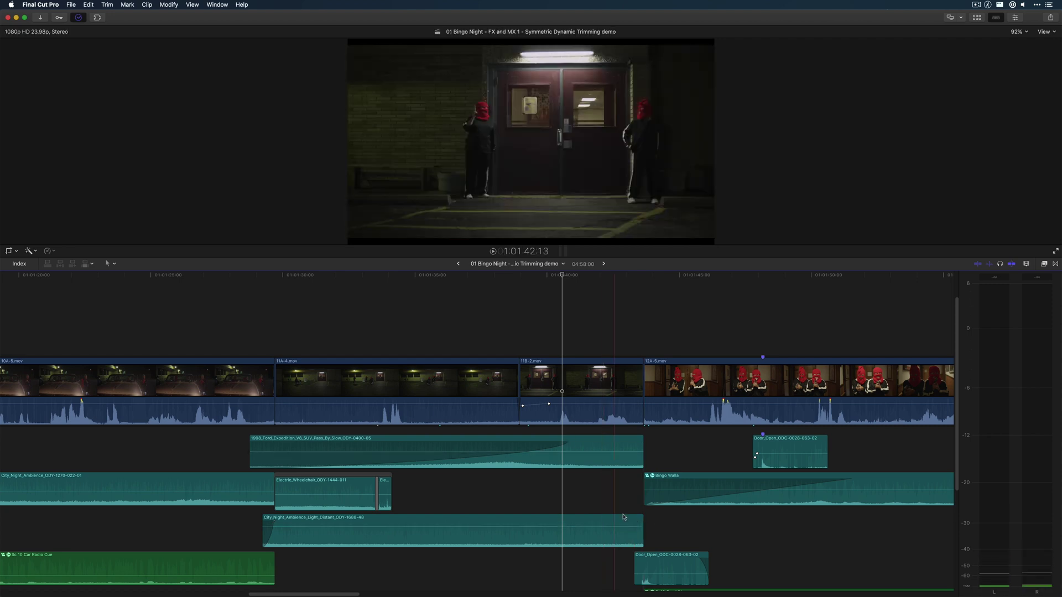
{"action": "scroll", "coordinate": [623, 517], "scroll_direction": "up", "scroll_amount": 2}
{"action": "scroll", "coordinate": [620, 508], "scroll_direction": "down", "scroll_amount": 5}
{"action": "scroll", "coordinate": [614, 497], "scroll_direction": "up", "scroll_amount": 5}
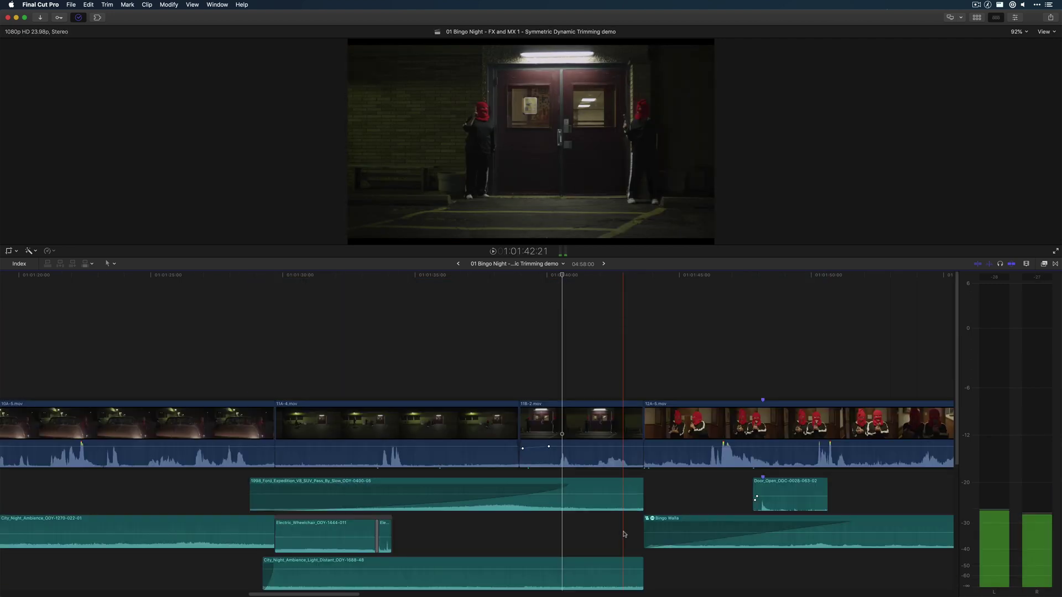
{"action": "scroll", "coordinate": [624, 534], "scroll_direction": "down", "scroll_amount": 5}
{"action": "scroll", "coordinate": [624, 534], "scroll_direction": "up", "scroll_amount": 3}
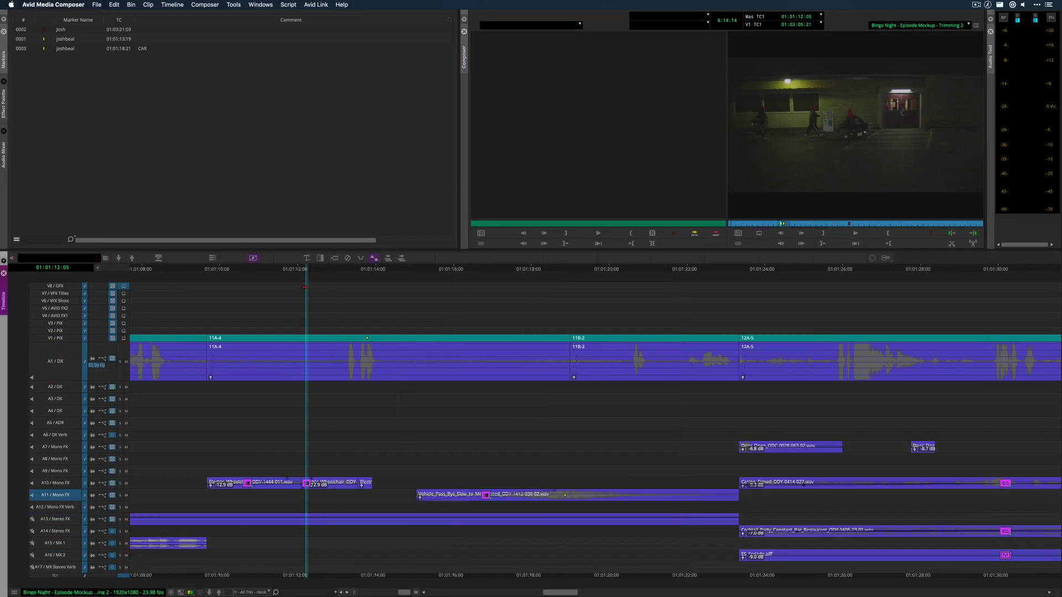
- Play Trimming 2 from about 01:01:10, stop at 01:01:20:20, and select 11A-4
{"action": "left_click", "coordinate": [190, 270]}
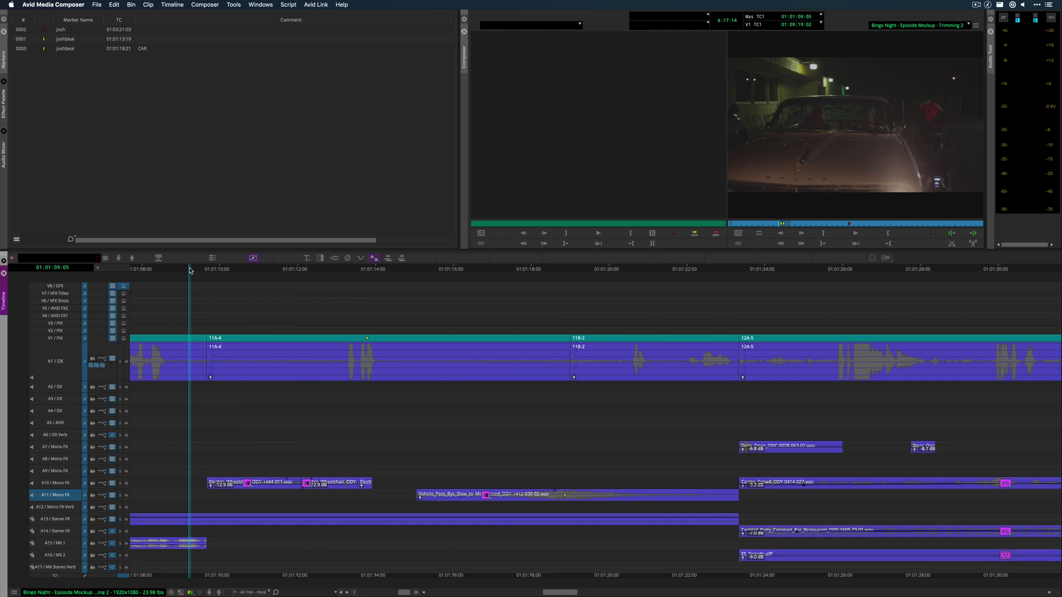
{"action": "key", "text": "space"}
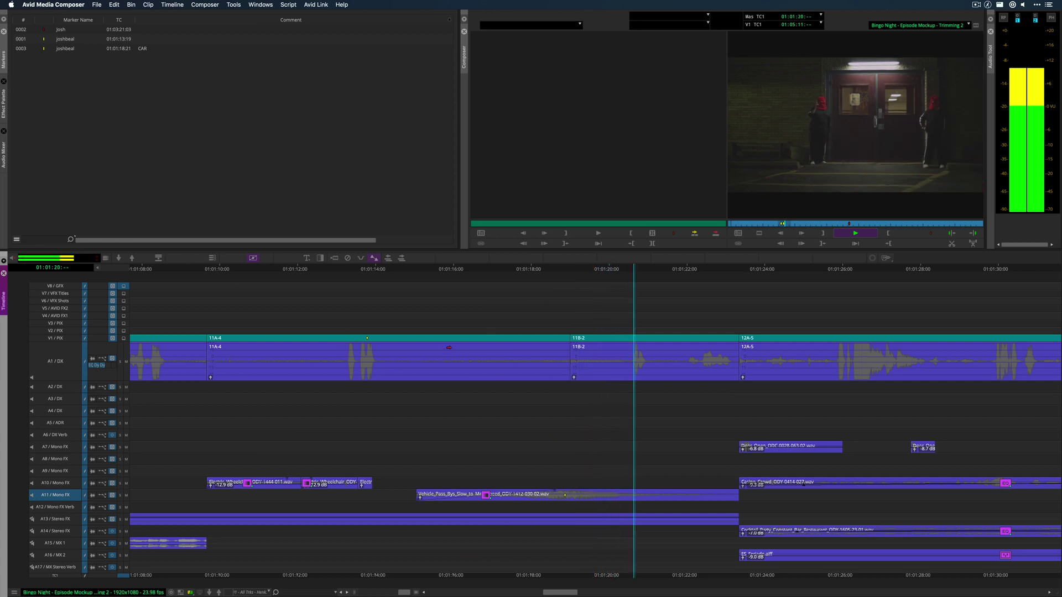
{"action": "key", "text": "space"}
{"action": "left_click", "coordinate": [420, 338], "text": "alt"}
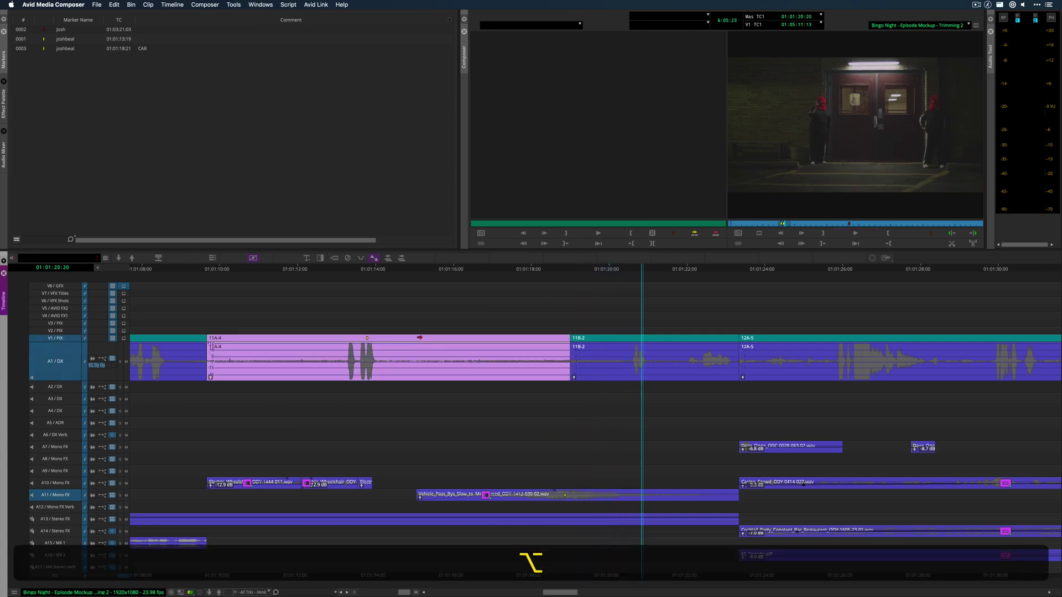
- Slide 11A-4 to a new position between its neighbours in Slide trim, then exit trim
{"action": "key", "text": "t"}
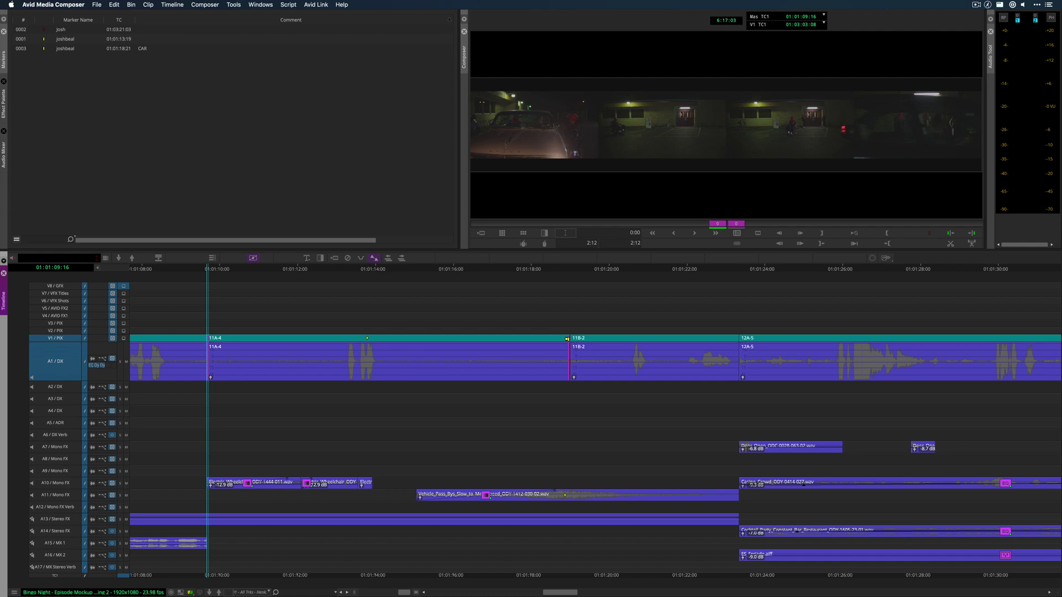
{"action": "key", "text": "a"}
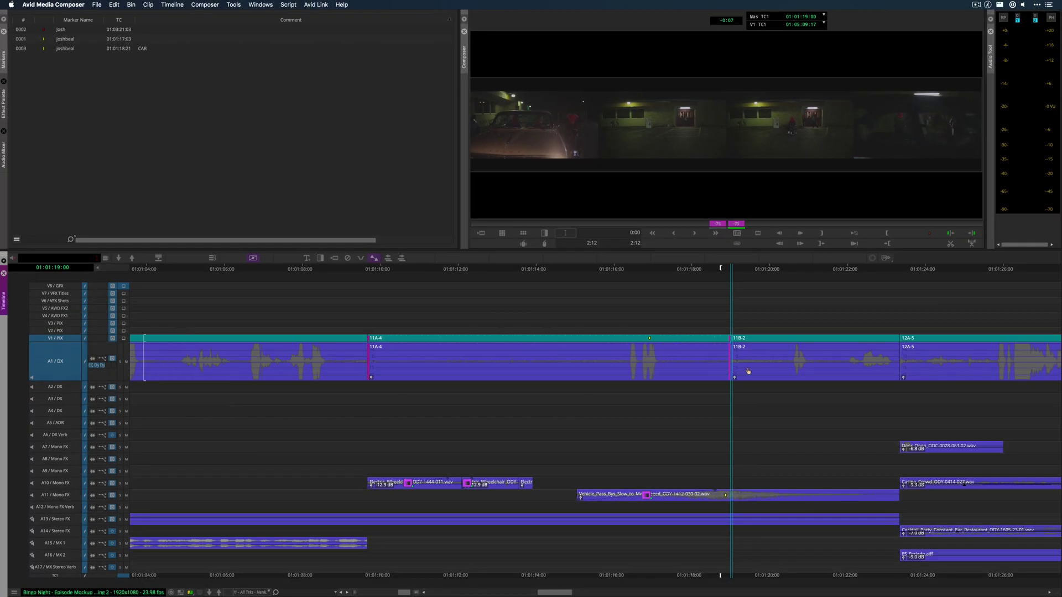
{"action": "left_click_drag", "start_coordinate": [748, 371], "coordinate": [833, 369]}
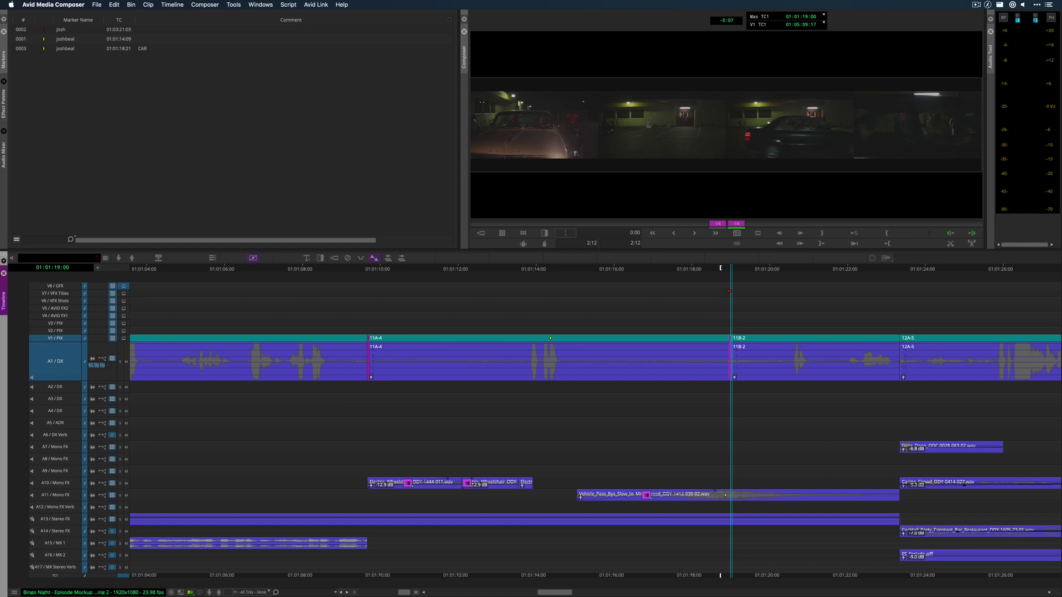
{"action": "left_click", "coordinate": [729, 271]}
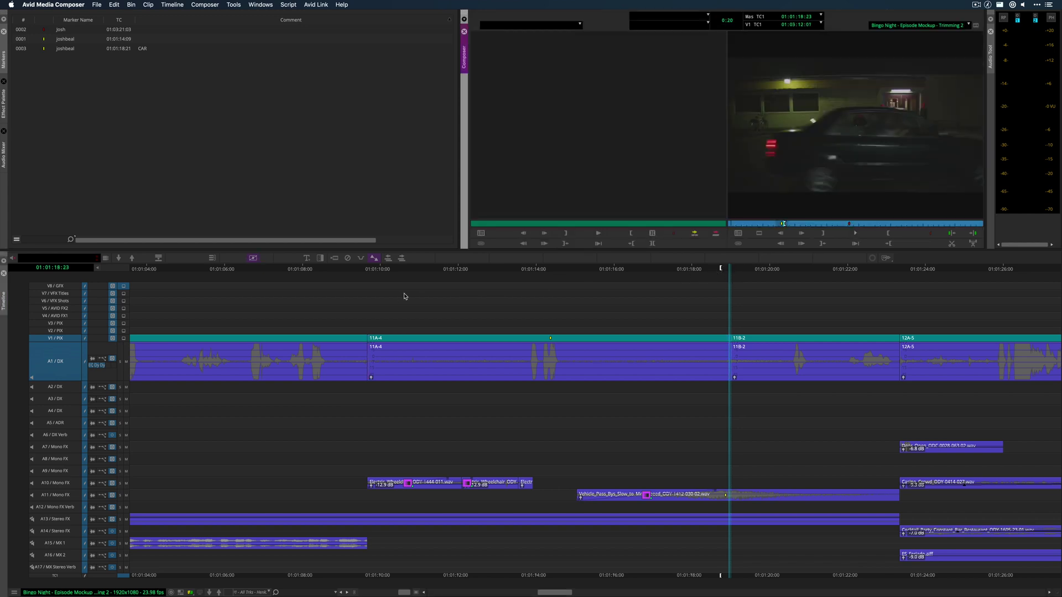
- Play back from around 01:01:09 and park at 01:01:13 to review the slide
{"action": "left_click_drag", "start_coordinate": [403, 296], "coordinate": [351, 270]}
{"action": "key", "text": "d"}
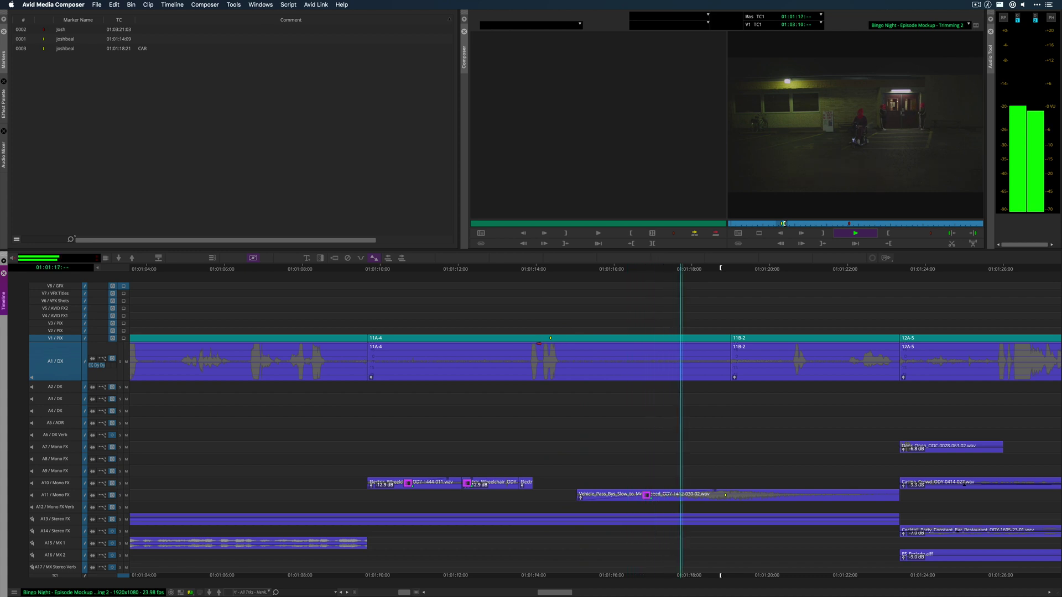
{"action": "mouse_move", "coordinate": [539, 271]}
{"action": "left_mouse_down"}
{"action": "mouse_move", "coordinate": [513, 272]}
{"action": "mouse_move", "coordinate": [533, 274]}
{"action": "left_mouse_up"}
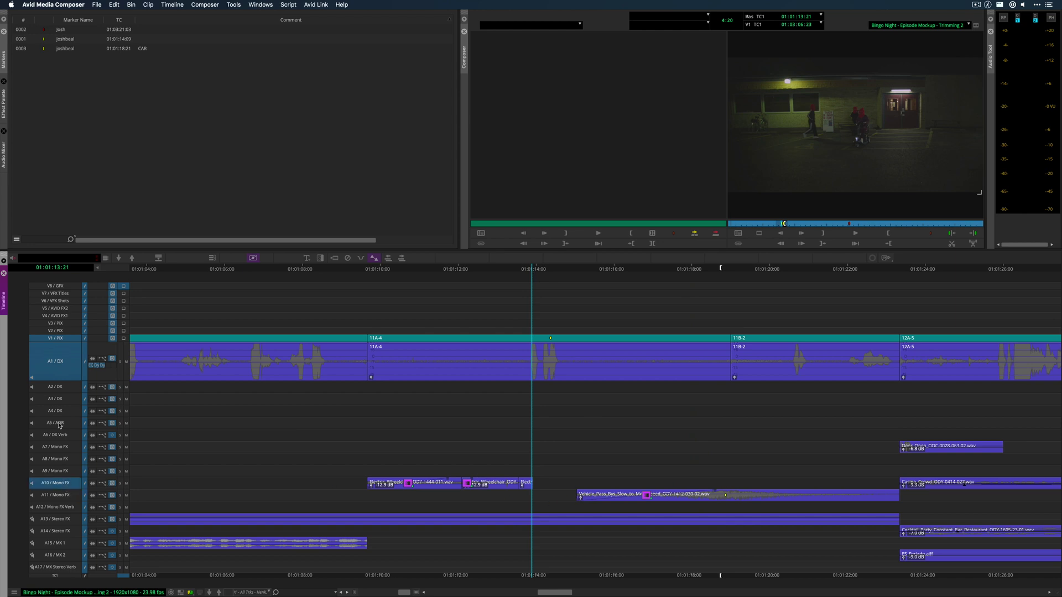
- Enlarge track A10 and slide the Electric Wheelchair clips 12 frames later, parking at 01:01:13:00
{"action": "left_click", "coordinate": [61, 362]}
{"action": "key", "text": "alt"}
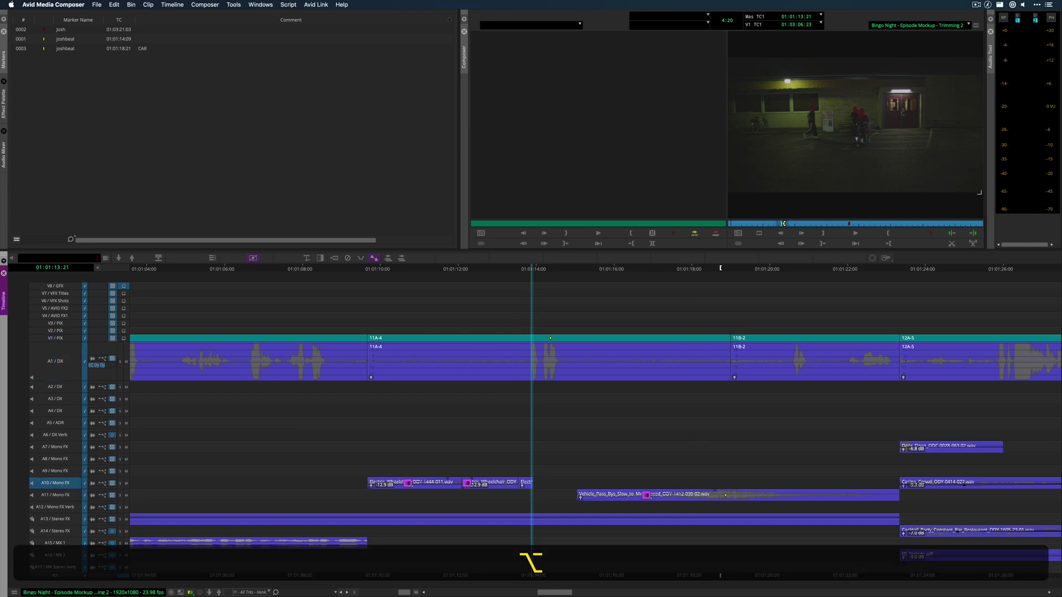
{"action": "left_click_drag", "start_coordinate": [62, 542], "coordinate": [62, 586]}
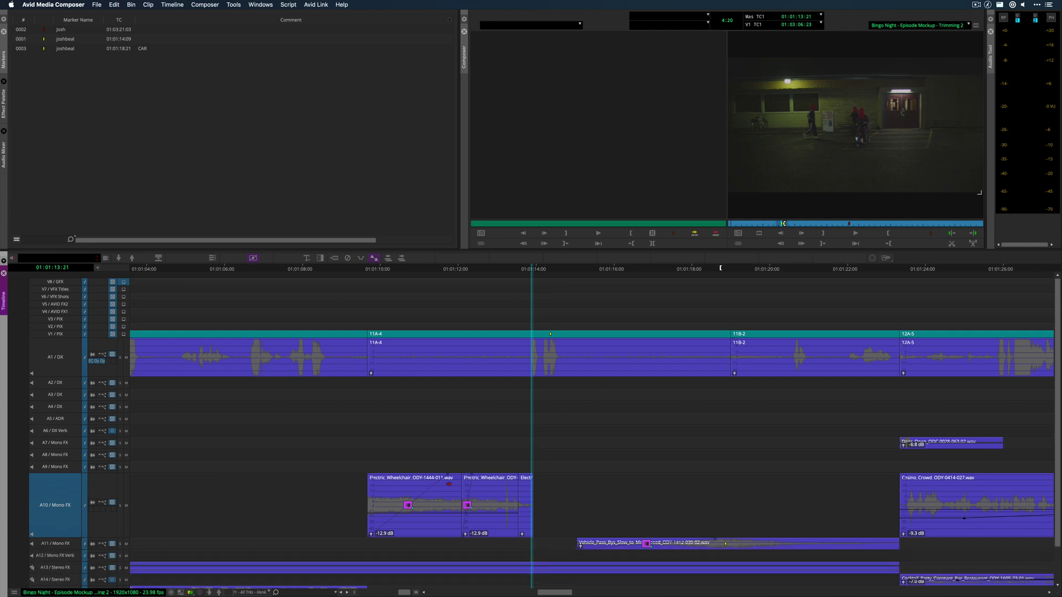
{"action": "left_click", "coordinate": [428, 481]}
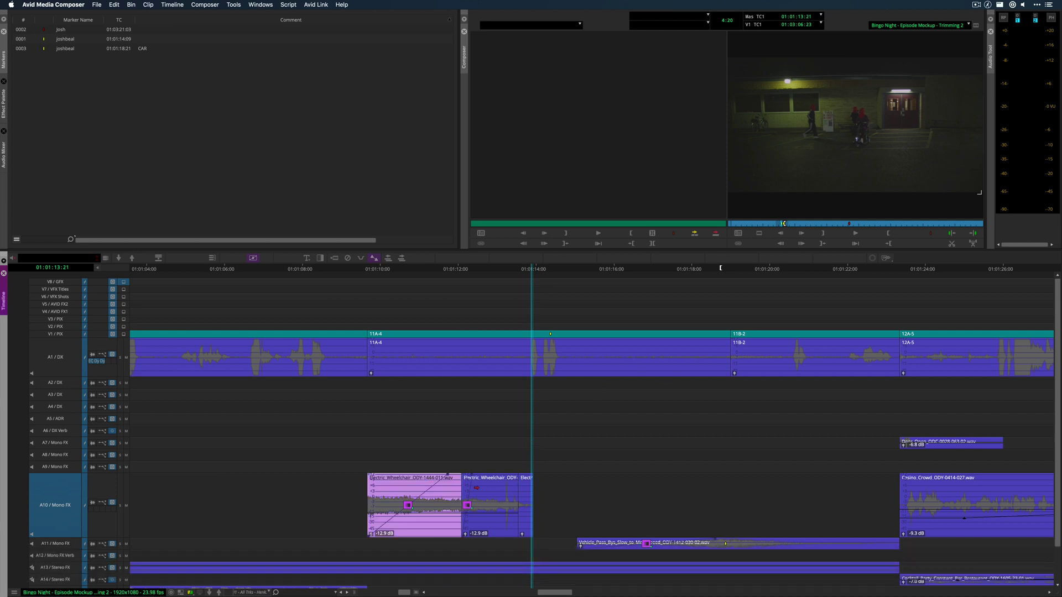
{"action": "left_click", "coordinate": [459, 502], "text": "shift"}
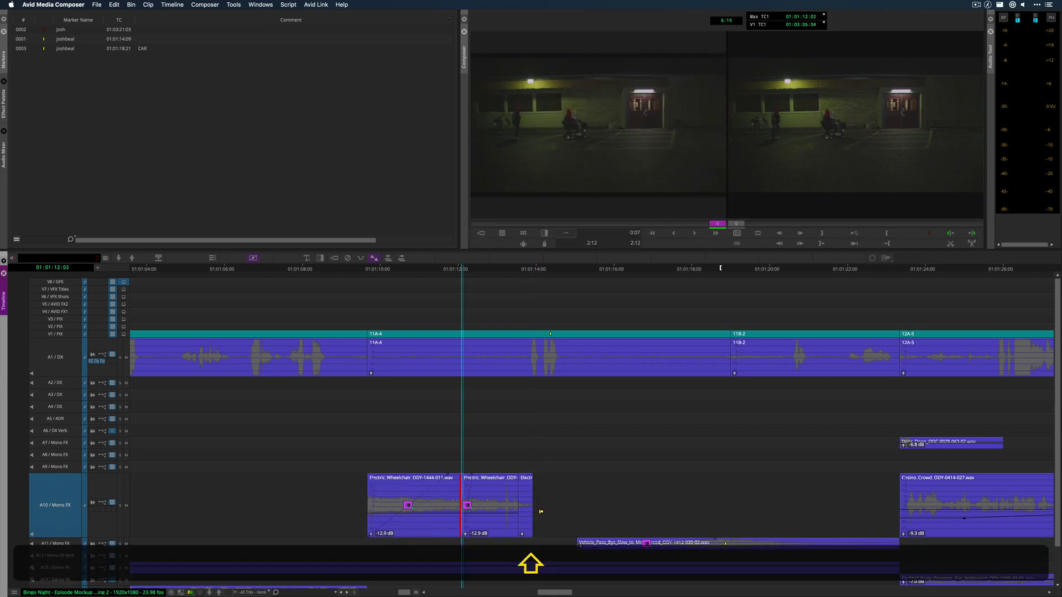
{"action": "left_click", "coordinate": [533, 511], "text": "shift"}
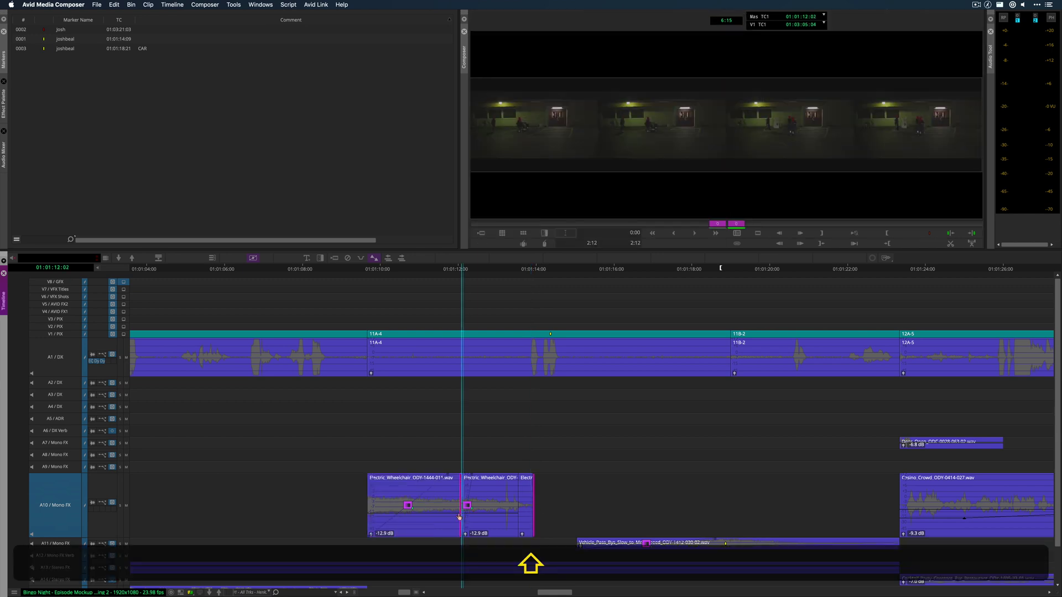
{"action": "left_click_drag", "start_coordinate": [463, 509], "coordinate": [483, 508]}
{"action": "left_click", "coordinate": [498, 270]}
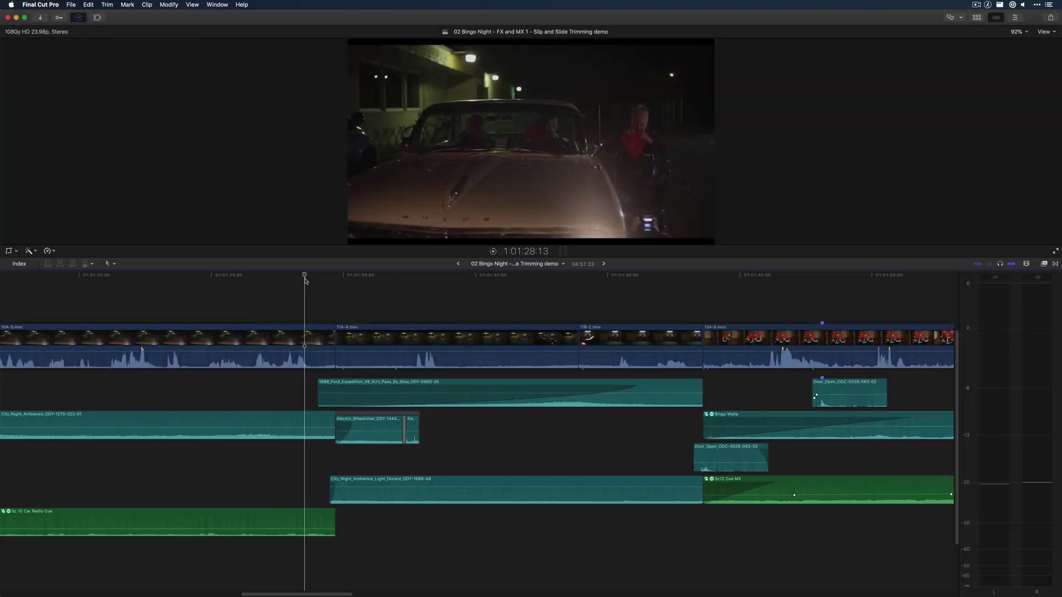
- Play the Bingo Night timeline, select 11A-4.mov, and stop playback
{"action": "key", "text": "space"}
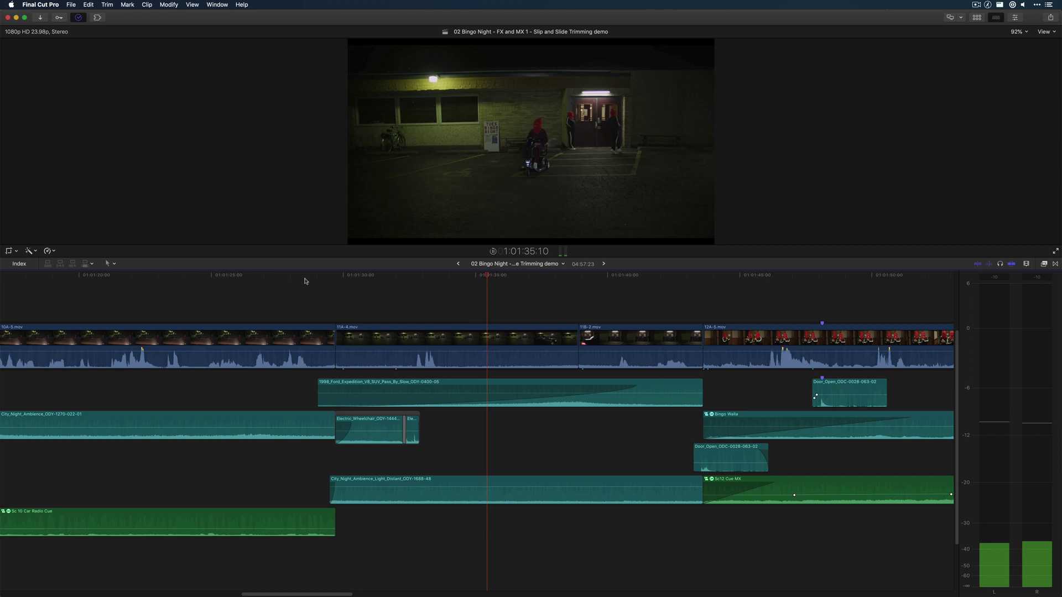
{"action": "left_click", "coordinate": [463, 341]}
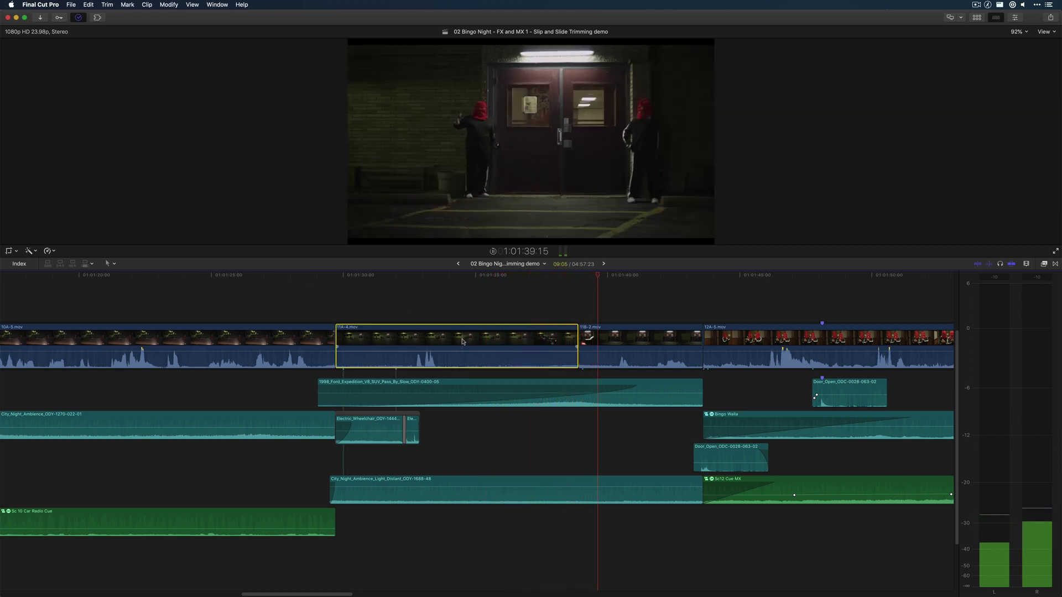
{"action": "key", "text": "space"}
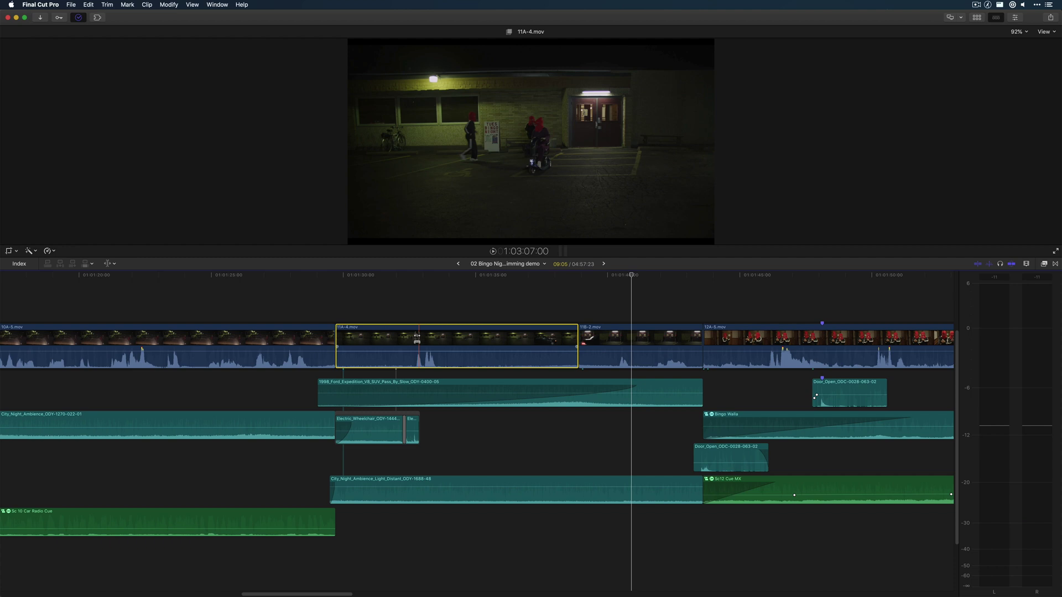
- Slip 11A-4.mov's content 23 frames, slip it again, and play back from 01:01:37:18
{"action": "left_click_drag", "start_coordinate": [417, 338], "coordinate": [447, 339]}
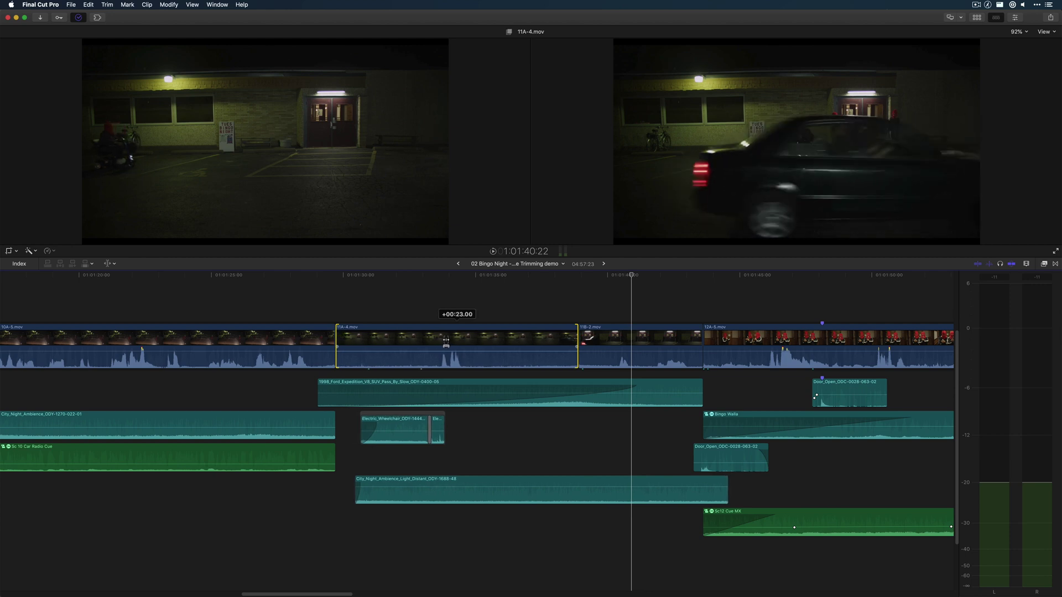
{"action": "left_click", "coordinate": [541, 340]}
{"action": "left_click_drag", "start_coordinate": [445, 343], "coordinate": [509, 341]}
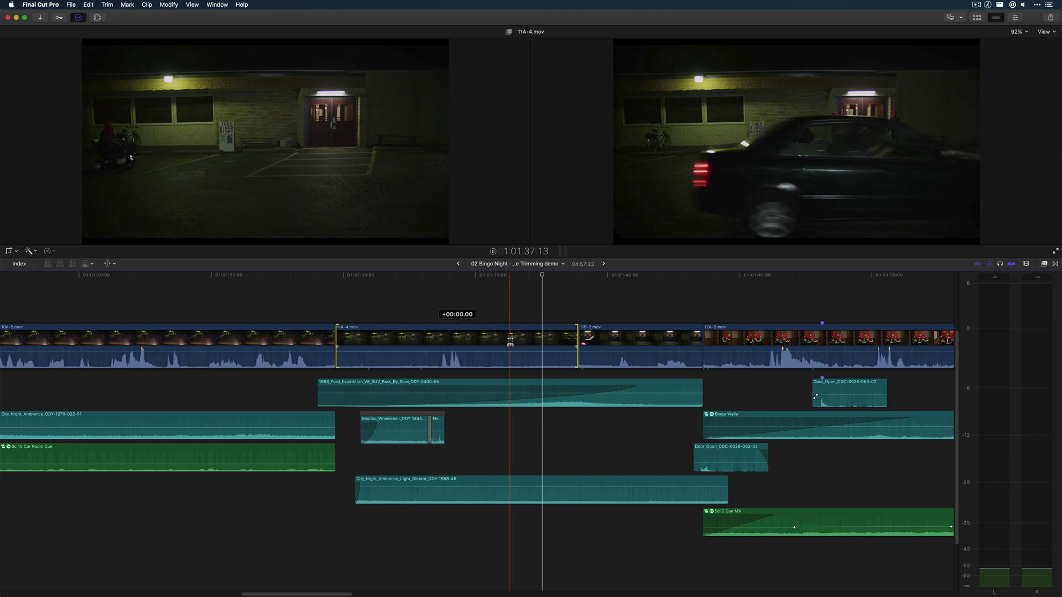
{"action": "left_click_drag", "start_coordinate": [509, 341], "coordinate": [509, 341]}
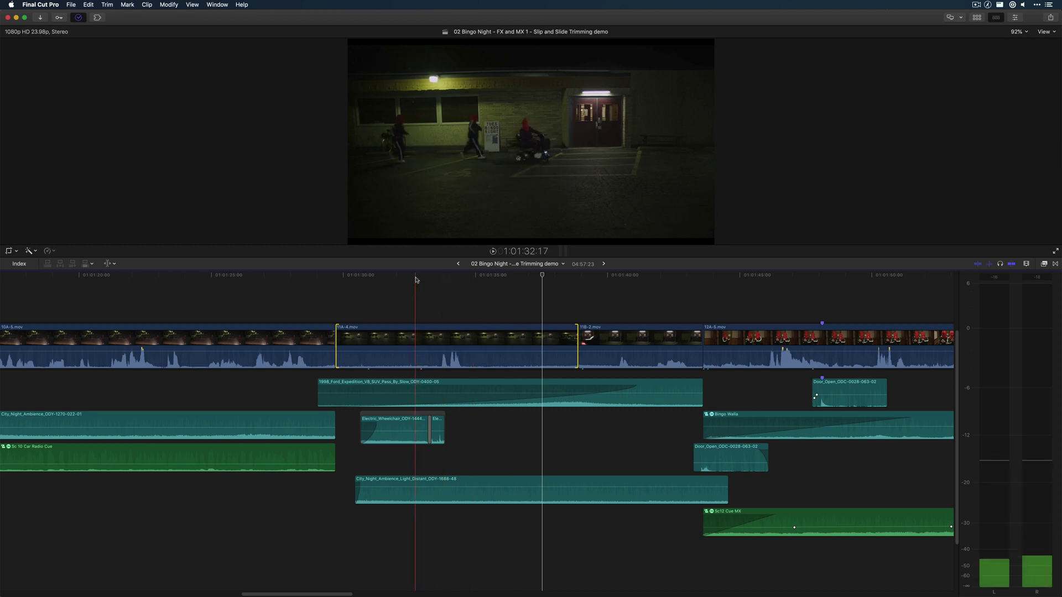
{"action": "left_click", "coordinate": [548, 275]}
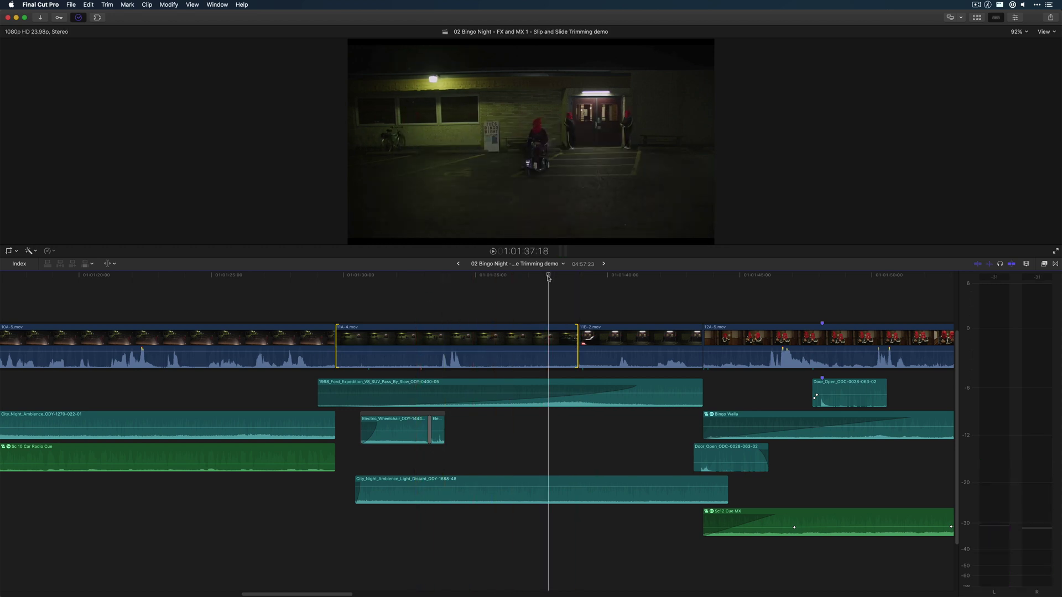
{"action": "key", "text": "space"}
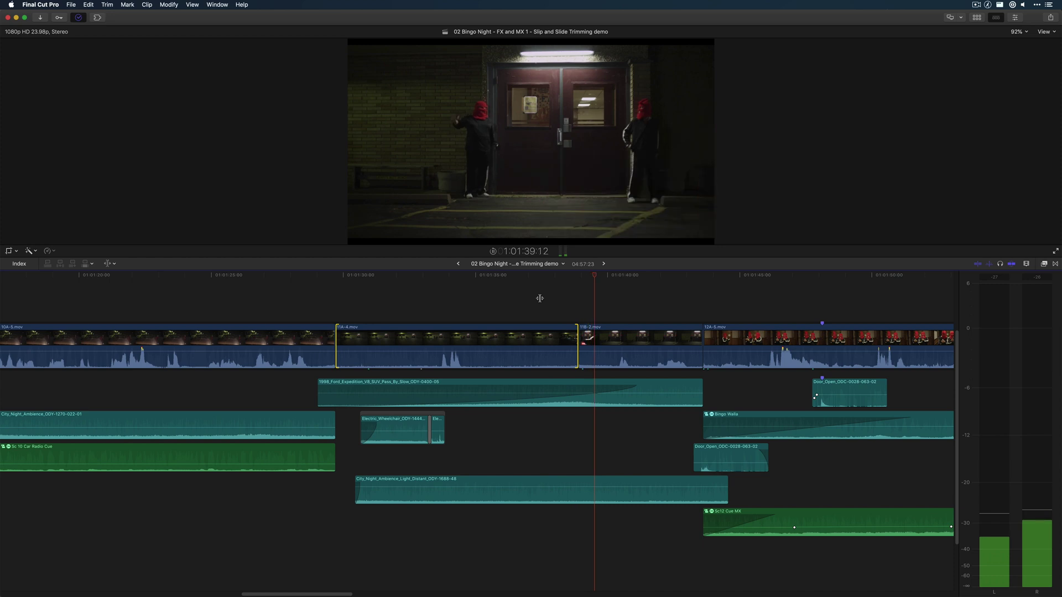
{"action": "key", "text": "space"}
- Review the Electric_Wheelchair sounds and re-slip 11A-4 back near zero offset
{"action": "left_click", "coordinate": [438, 294]}
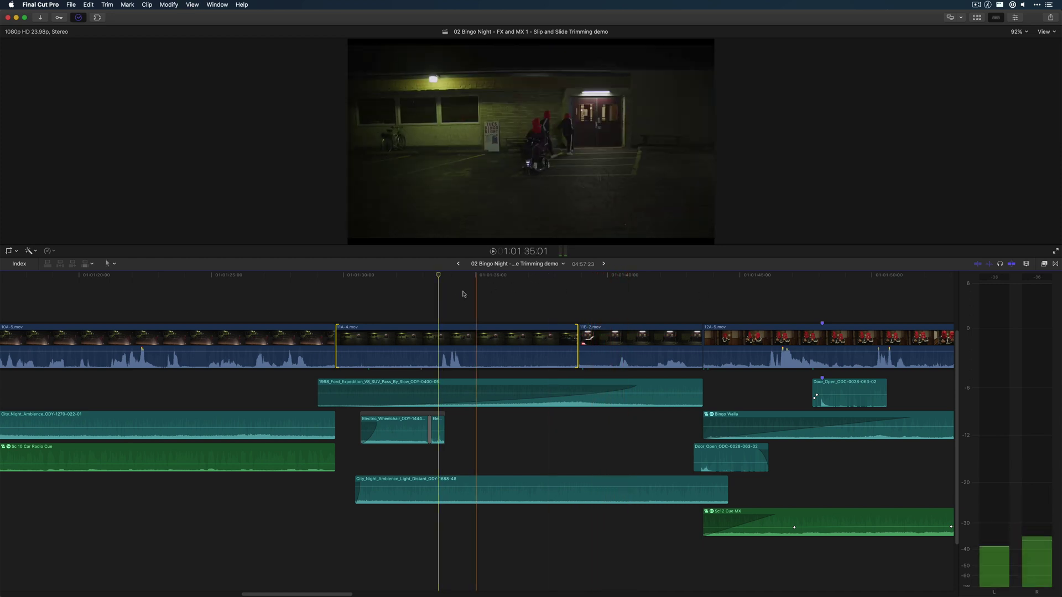
{"action": "left_click", "coordinate": [400, 299]}
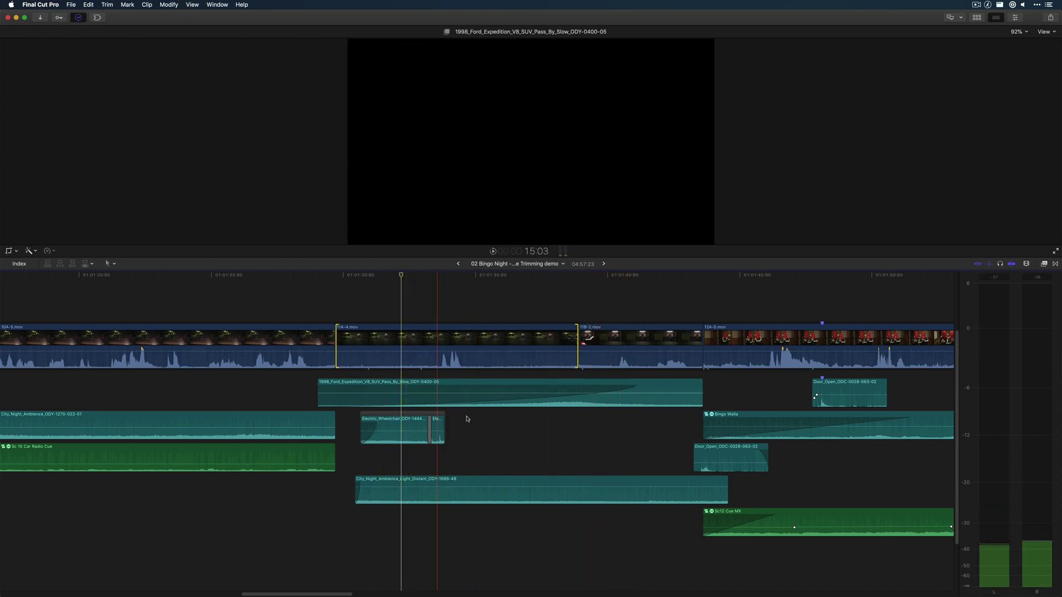
{"action": "left_click", "coordinate": [415, 424]}
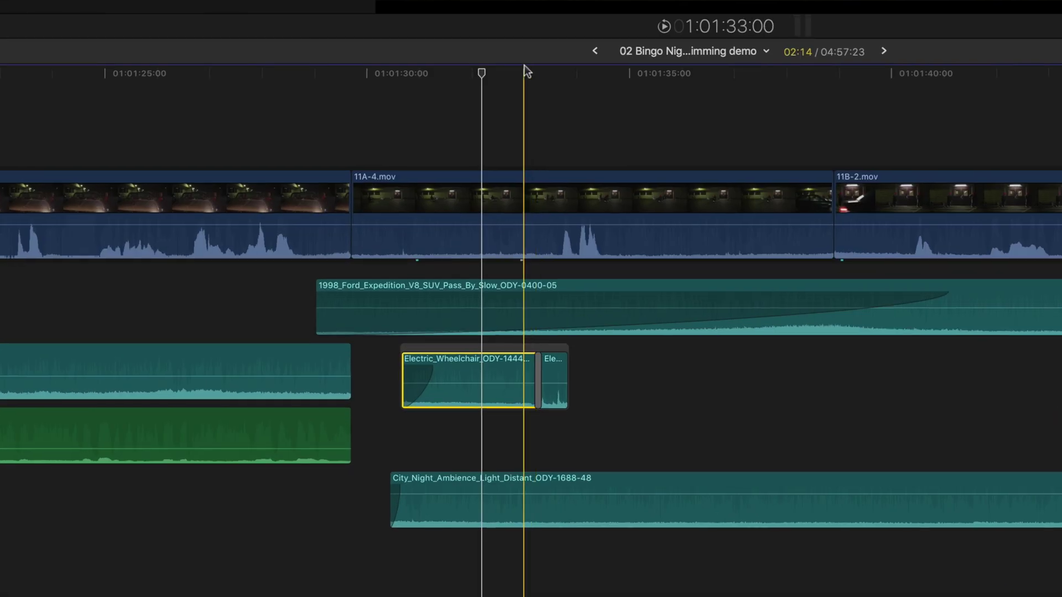
{"action": "left_click", "coordinate": [523, 65]}
{"action": "key", "text": "space"}
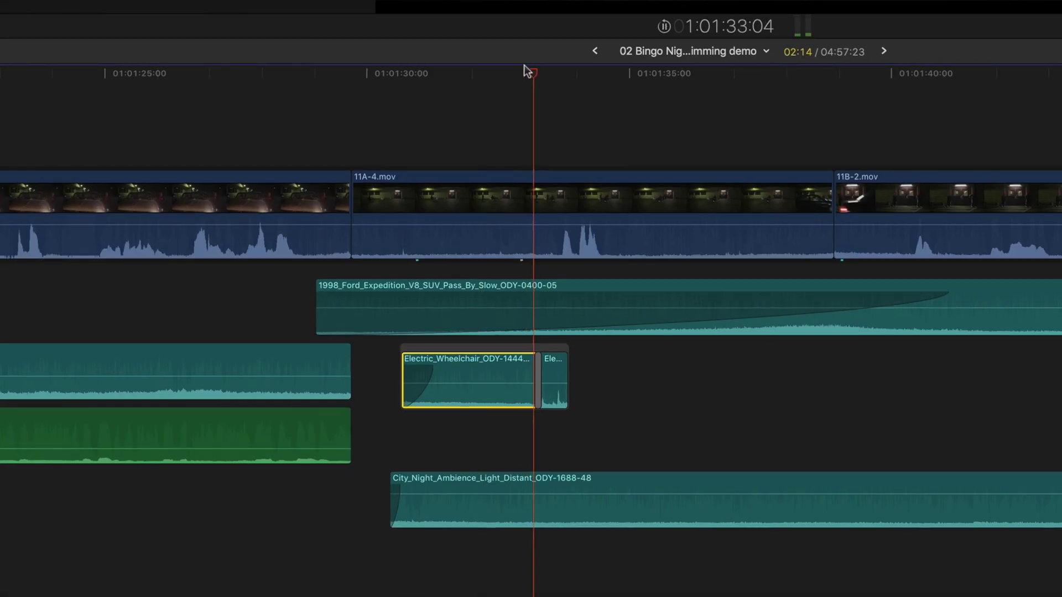
{"action": "key", "text": "space"}
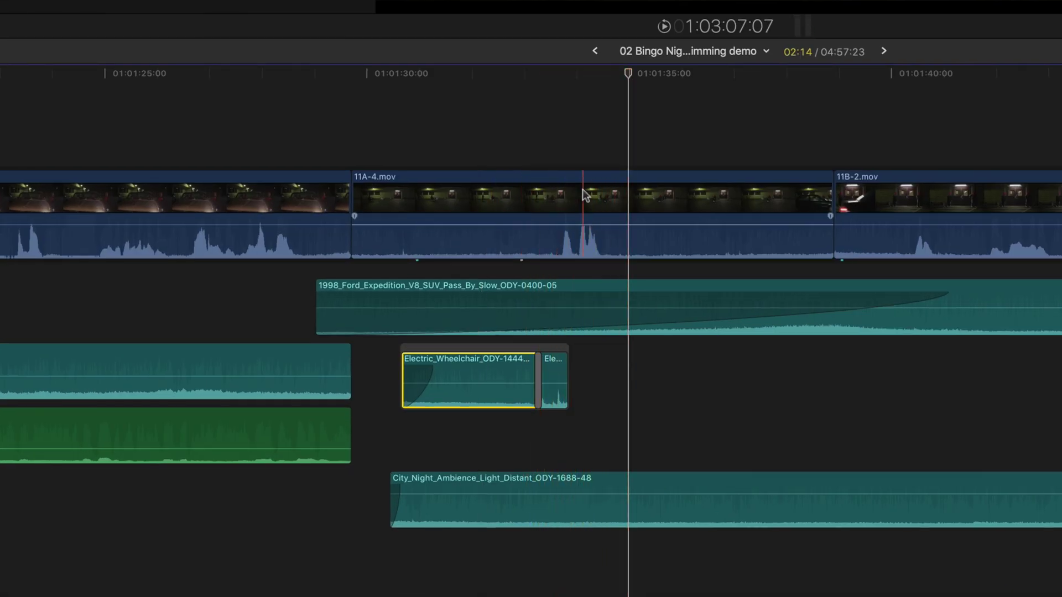
{"action": "mouse_move", "coordinate": [578, 193]}
{"action": "left_mouse_down"}
{"action": "mouse_move", "coordinate": [516, 194]}
{"action": "mouse_move", "coordinate": [685, 196]}
{"action": "mouse_move", "coordinate": [545, 201]}
{"action": "mouse_move", "coordinate": [564, 200]}
{"action": "left_mouse_up"}
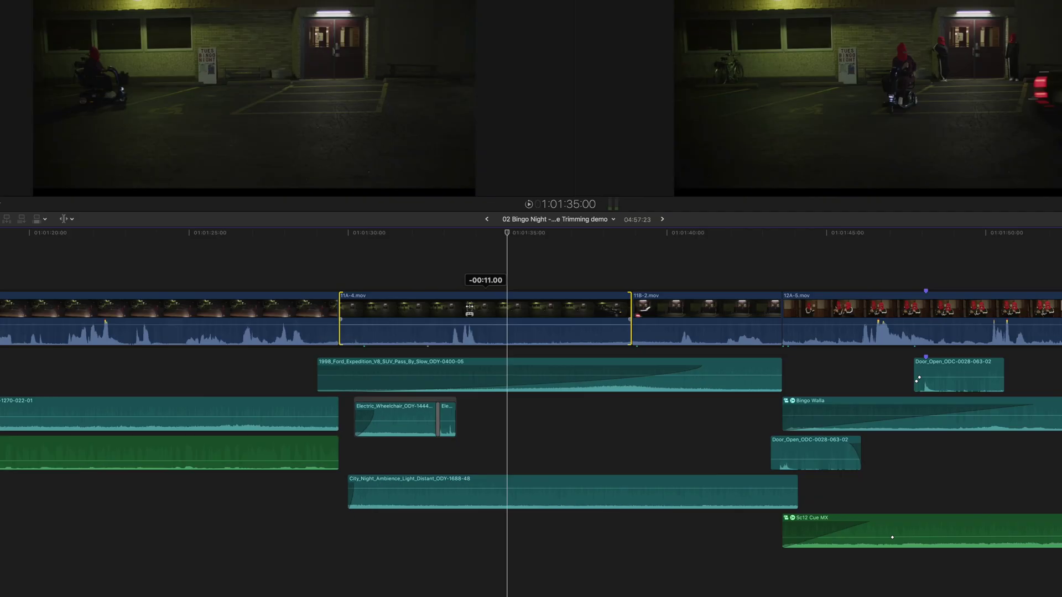
{"action": "left_click_drag", "start_coordinate": [469, 309], "coordinate": [451, 339]}
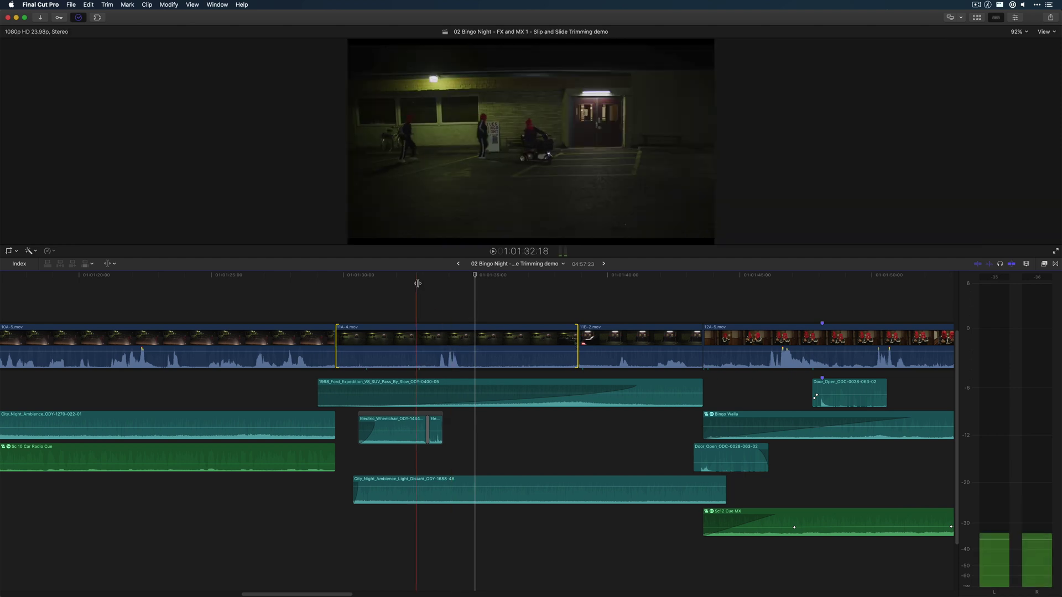
- Move the ambience clip 21 frames earlier and trim its end to the Sc12 Cue MX start
{"action": "left_click", "coordinate": [417, 283]}
{"action": "key", "text": "a"}
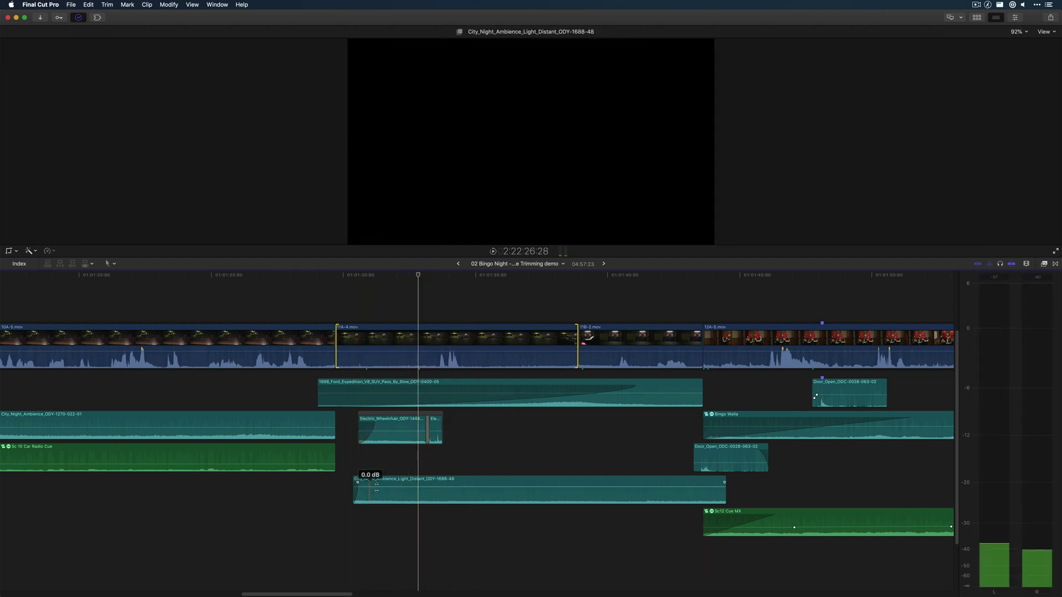
{"action": "left_click_drag", "start_coordinate": [417, 478], "coordinate": [420, 480]}
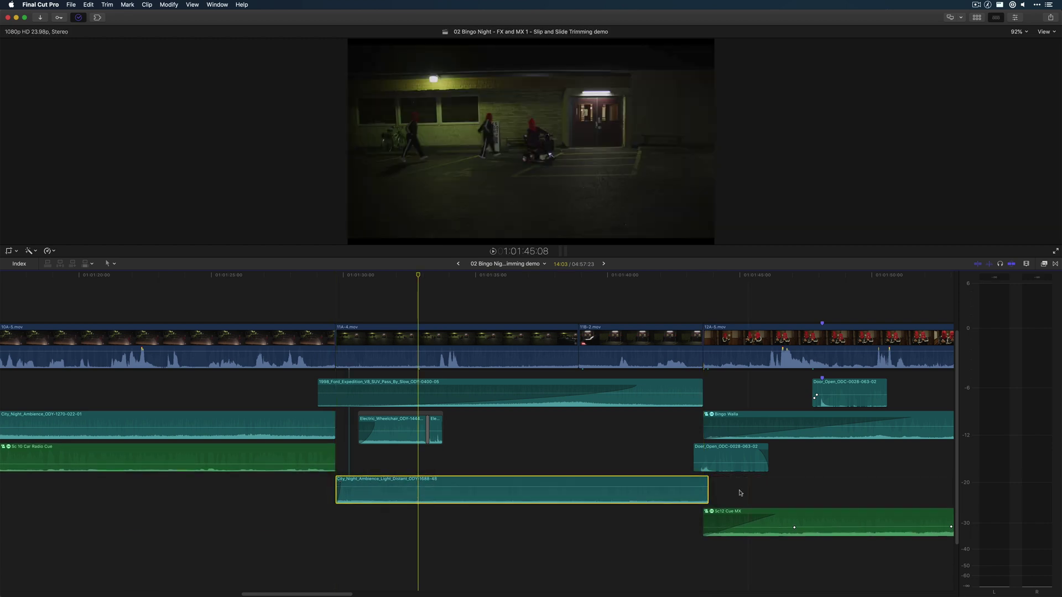
{"action": "left_click_drag", "start_coordinate": [697, 494], "coordinate": [698, 492]}
{"action": "left_click", "coordinate": [539, 451]}
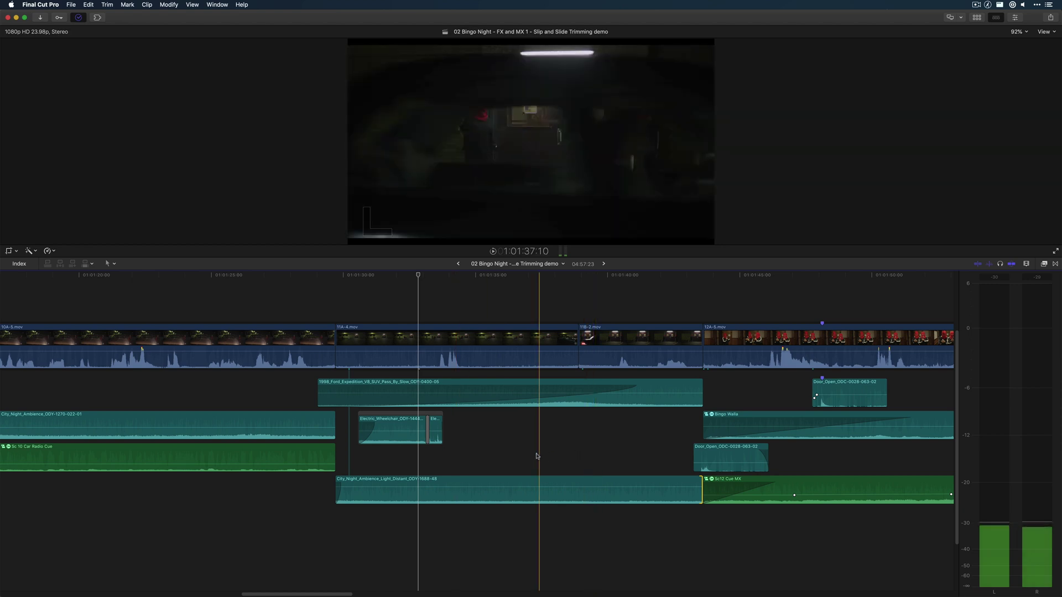
- Review the edit by playing from 01:01:31:22 through the end of the scene
{"action": "left_click", "coordinate": [400, 276]}
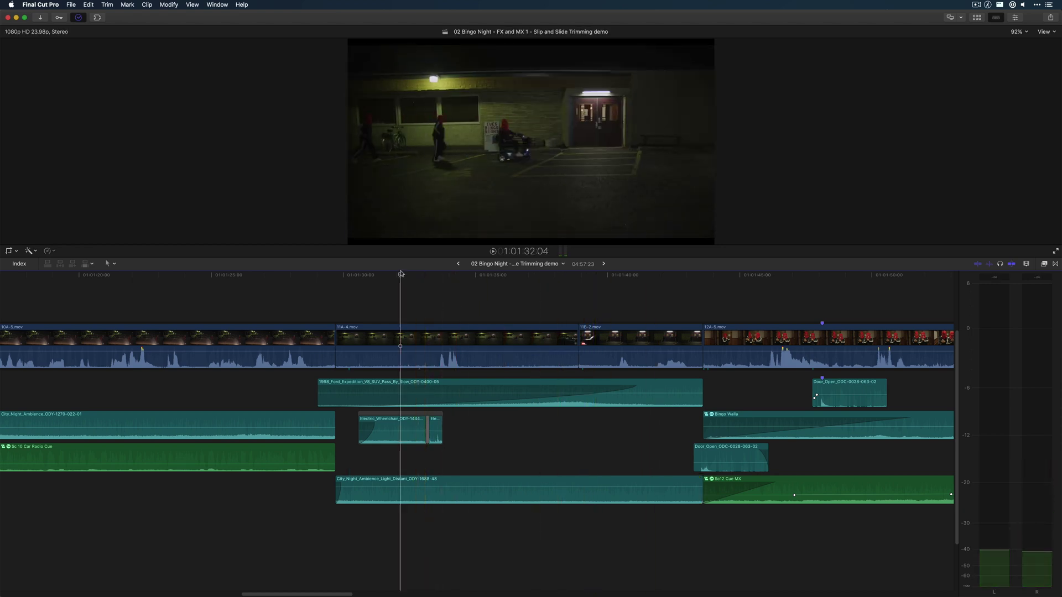
{"action": "key", "text": "j"}
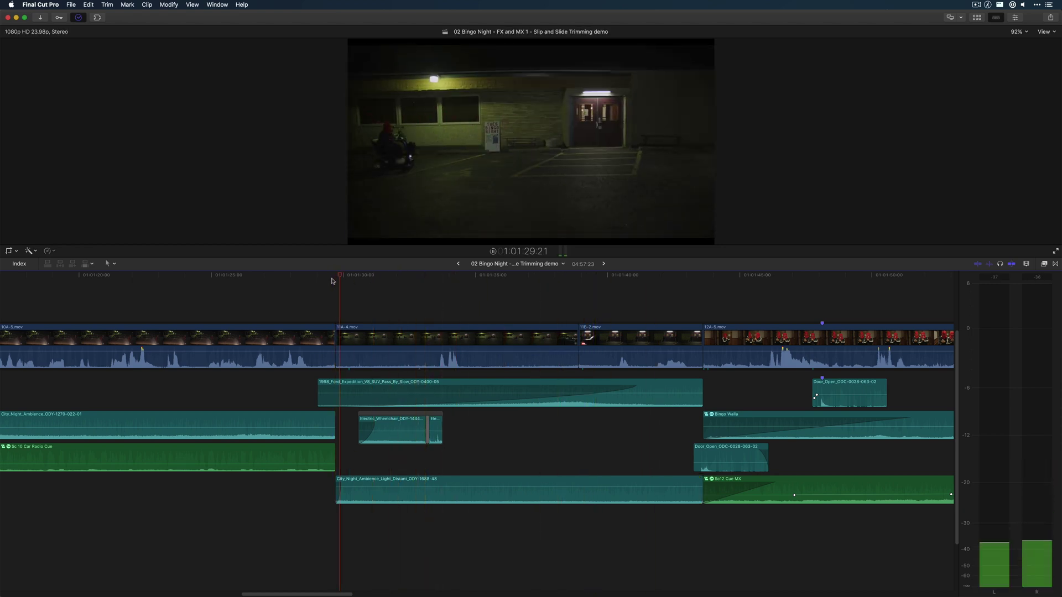
{"action": "left_click", "coordinate": [688, 295]}
{"action": "key", "text": "space"}
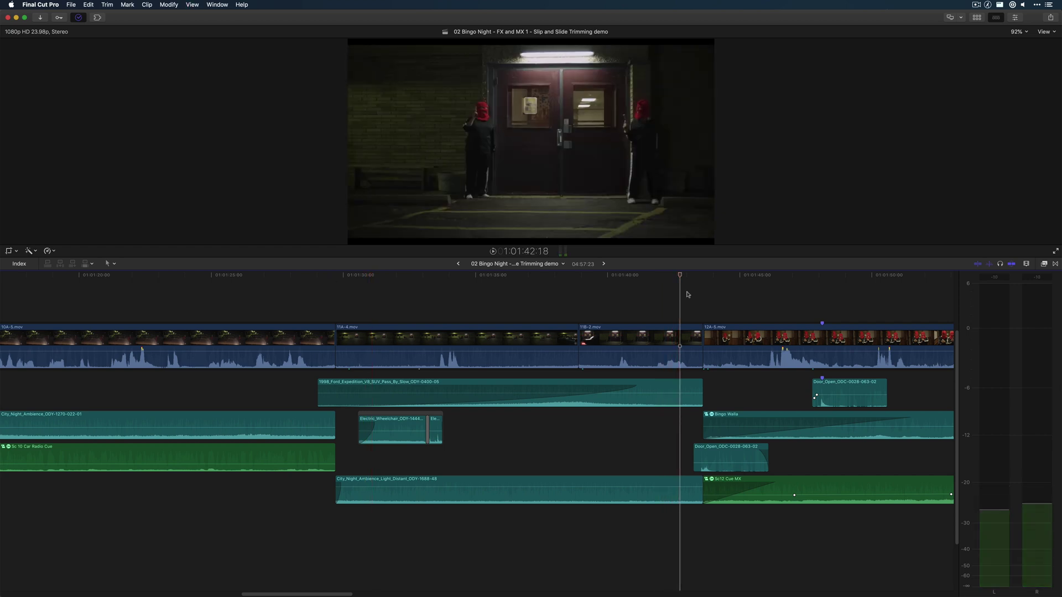
{"action": "key", "text": "space"}
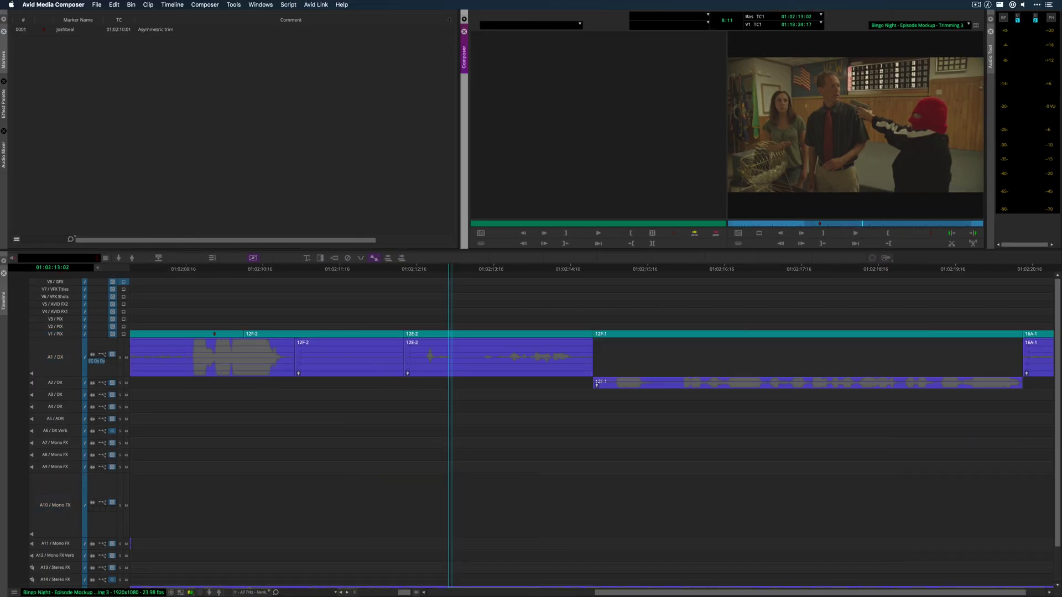
- Zoom out from 01:02:10:23 and play through the 12F-2/12E-2 cut
{"action": "left_click", "coordinate": [215, 275]}
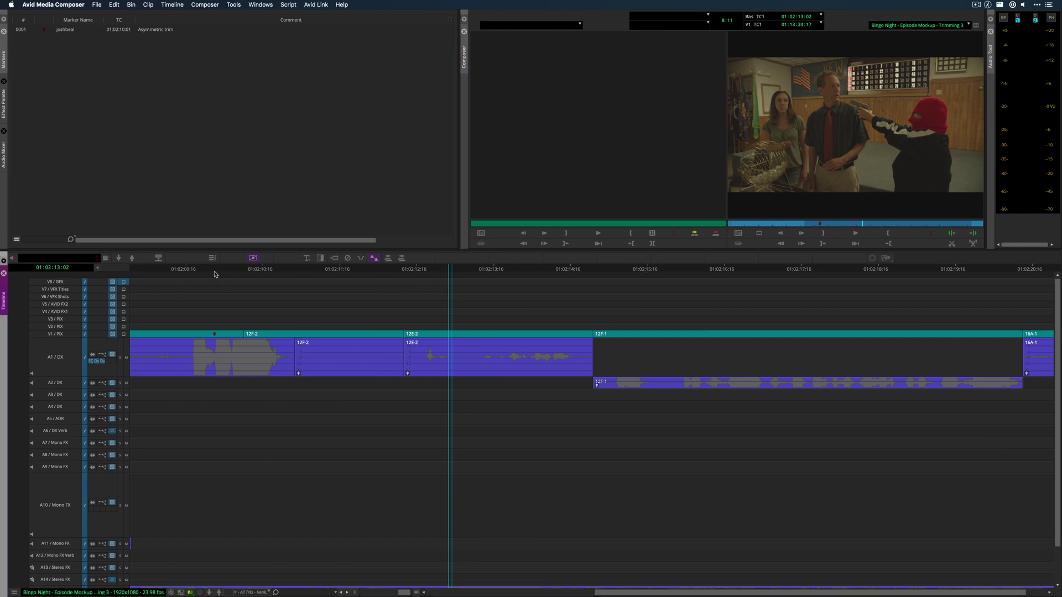
{"action": "left_click", "coordinate": [286, 270]}
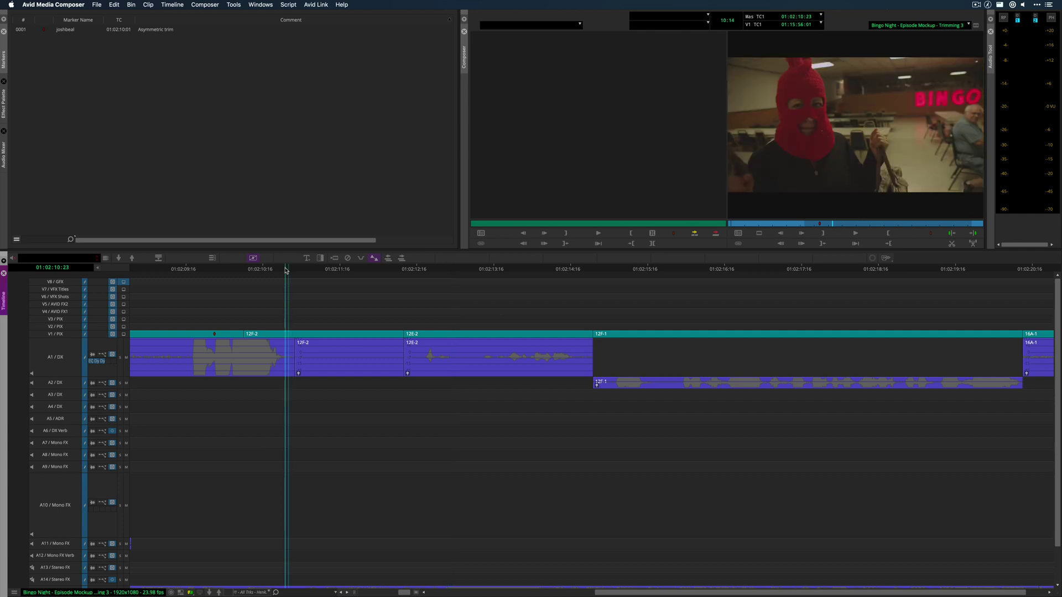
{"action": "key", "text": "super+bracketleft"}
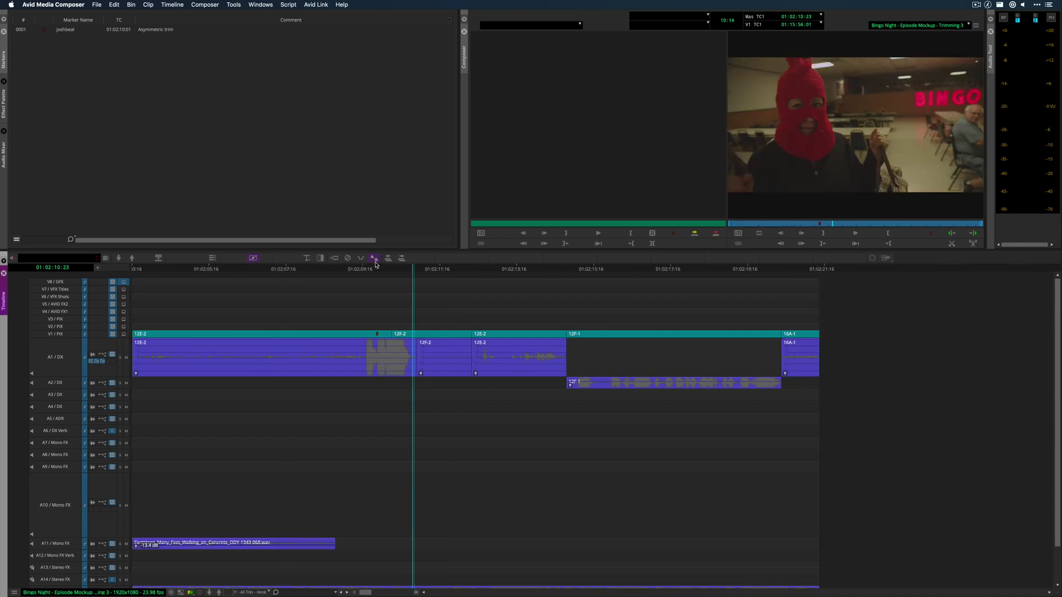
{"action": "key", "text": "space"}
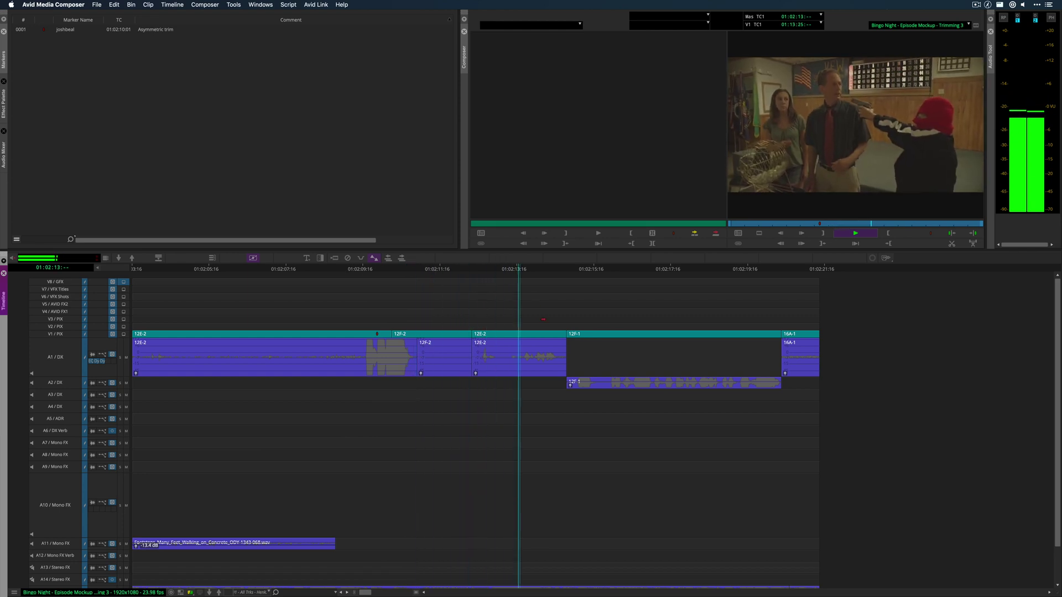
{"action": "left_click_drag", "start_coordinate": [466, 270], "coordinate": [473, 273]}
{"action": "key", "text": "space"}
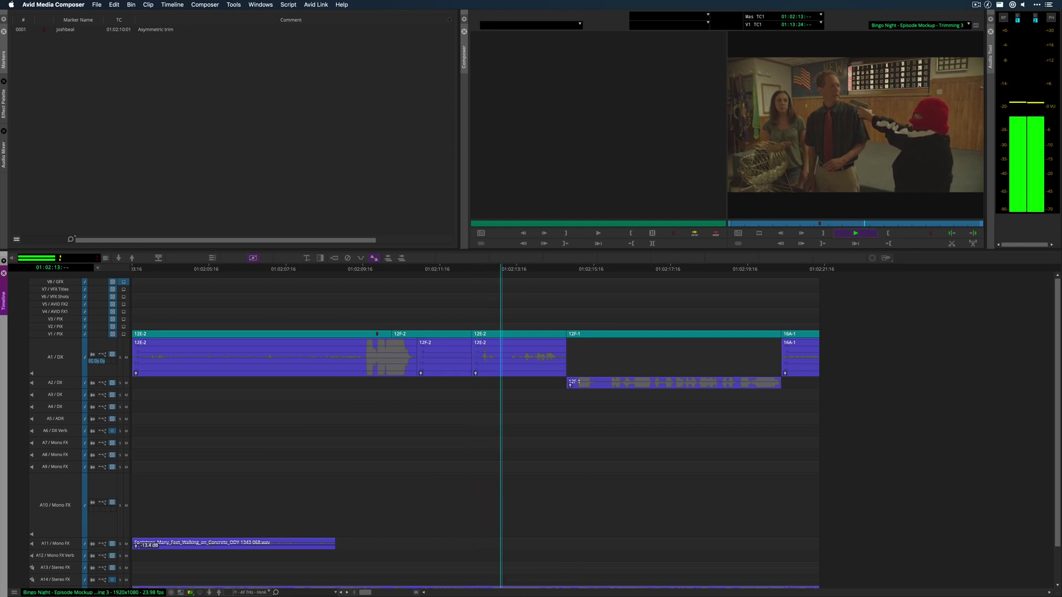
- Open a trim with a roller on the 12F-2/12E-2 A1 dialogue edit near 01:02:12:12
{"action": "left_click", "coordinate": [468, 367]}
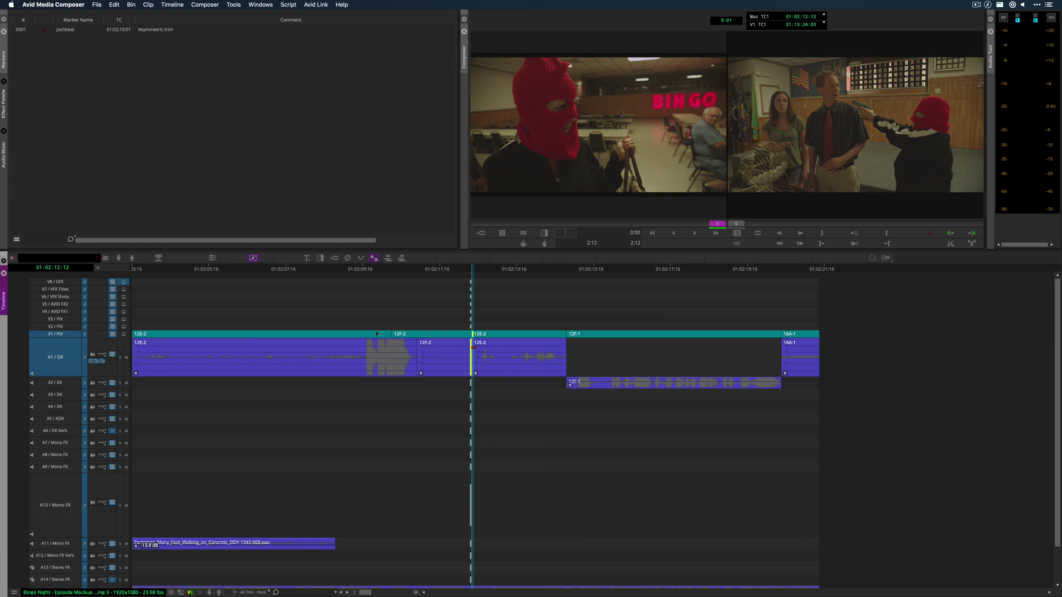
{"action": "scroll", "coordinate": [476, 431], "scroll_direction": "down", "scroll_amount": 3}
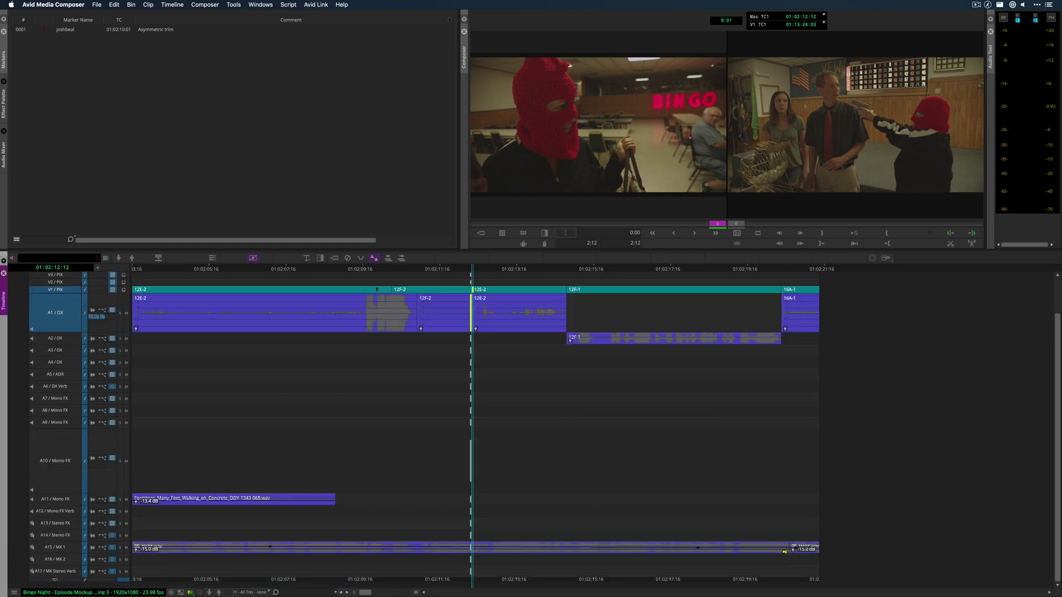
{"action": "scroll", "coordinate": [676, 413], "scroll_direction": "up", "scroll_amount": 3}
{"action": "scroll", "coordinate": [467, 329], "scroll_direction": "down", "scroll_amount": 2}
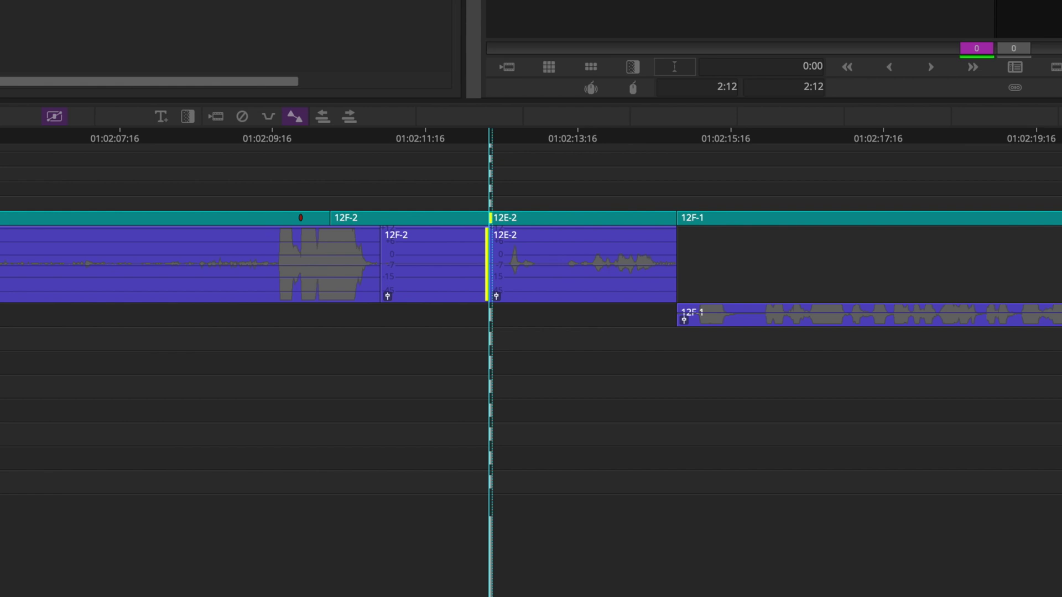
- Trim the 12E-2 edit on A1 14 frames earlier, redoing it once, and loop-play the result
{"action": "key", "text": "comma"}
{"action": "key", "text": "comma"}
{"action": "key", "text": "comma"}
{"action": "key", "text": "comma"}
{"action": "key", "text": "comma"}
{"action": "key", "text": "comma"}
{"action": "key", "text": "comma"}
{"action": "key", "text": "comma"}
{"action": "key", "text": "comma"}
{"action": "key", "text": "comma"}
{"action": "key", "text": "comma"}
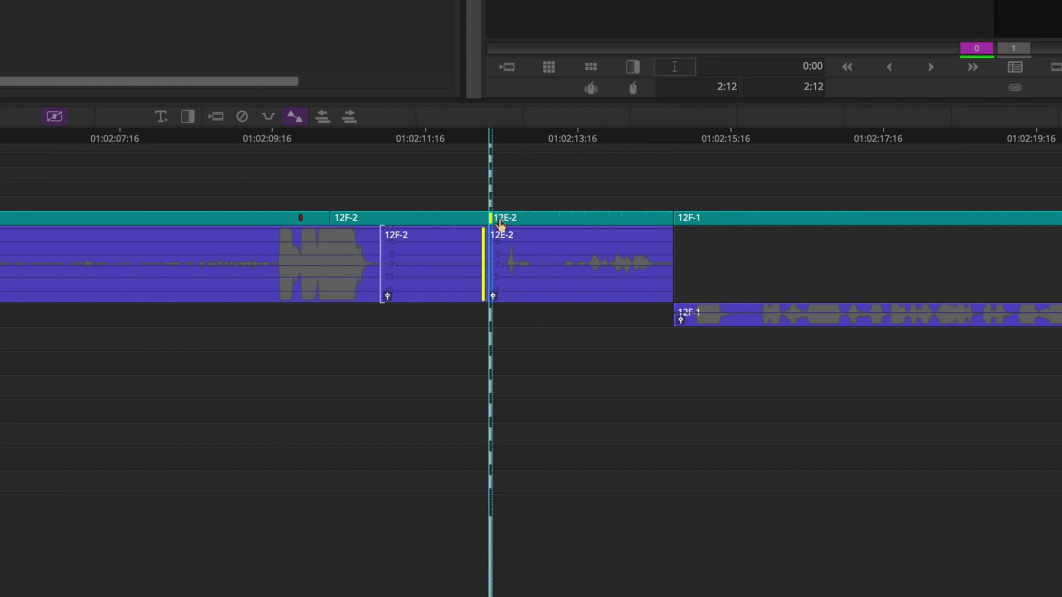
{"action": "key", "text": "comma"}
{"action": "key", "text": "comma"}
{"action": "key", "text": "comma"}
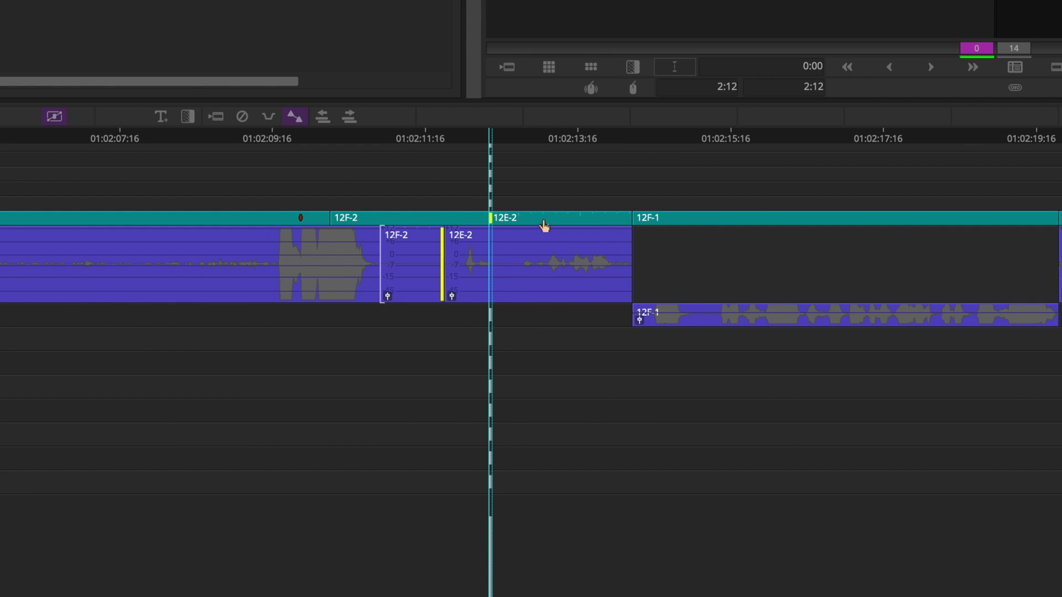
{"action": "key", "text": "comma"}
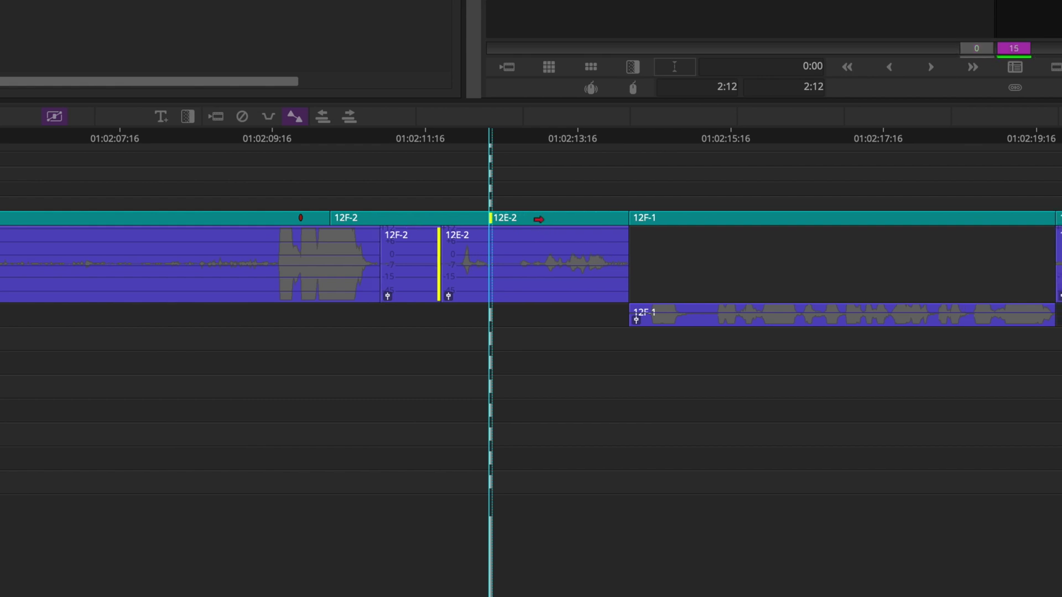
{"action": "key", "text": "super+z"}
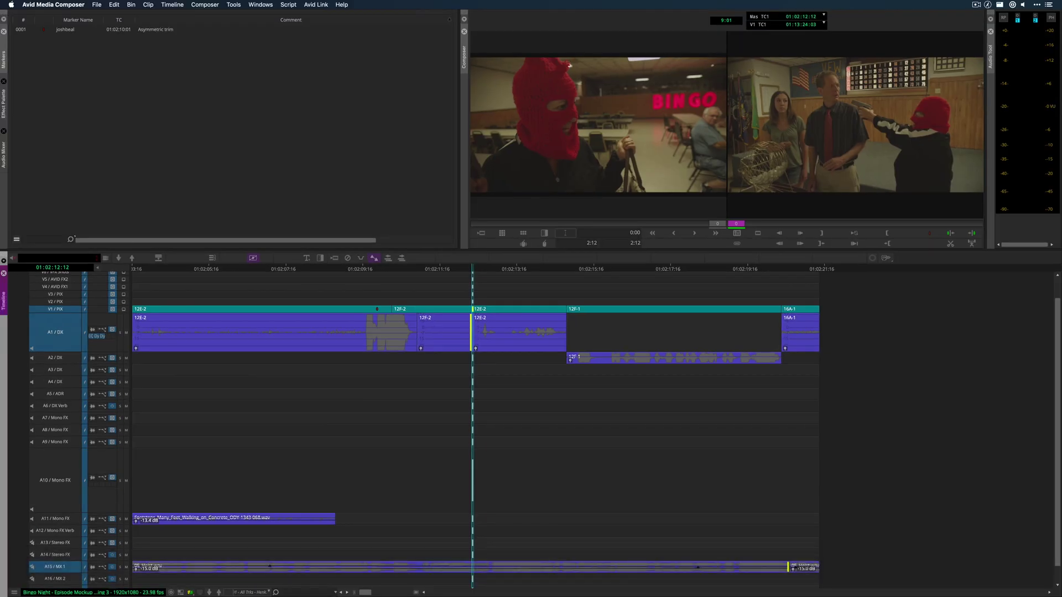
{"action": "key", "text": "comma"}
{"action": "key", "text": "comma"}
{"action": "key", "text": "comma"}
{"action": "key", "text": "comma"}
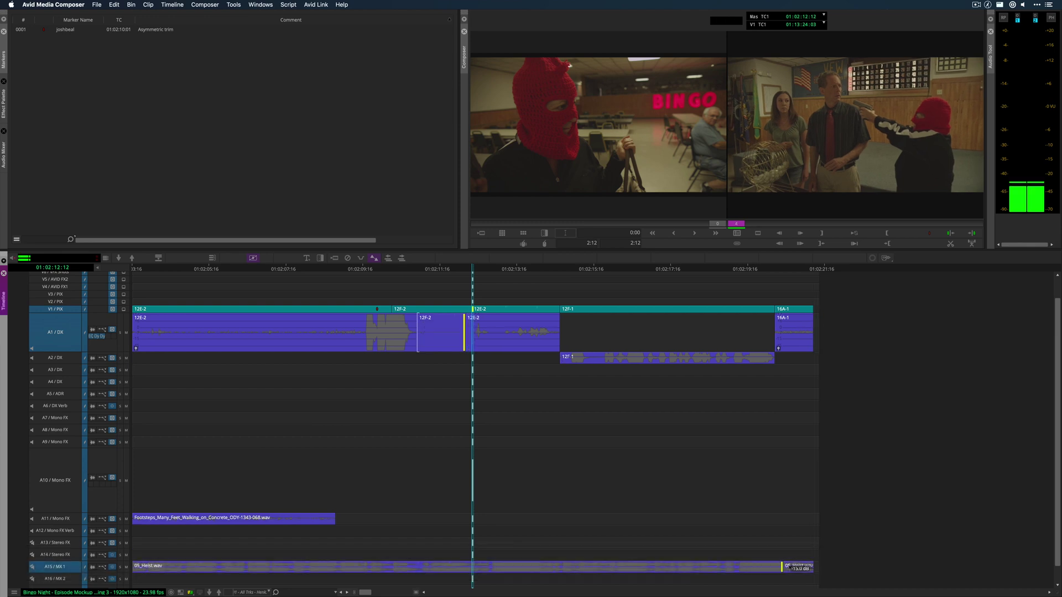
{"action": "key", "text": "comma"}
{"action": "key", "text": "comma"}
{"action": "key", "text": "comma"}
{"action": "key", "text": "comma"}
{"action": "key", "text": "comma"}
{"action": "key", "text": "comma"}
{"action": "key", "text": "comma"}
{"action": "key", "text": "comma"}
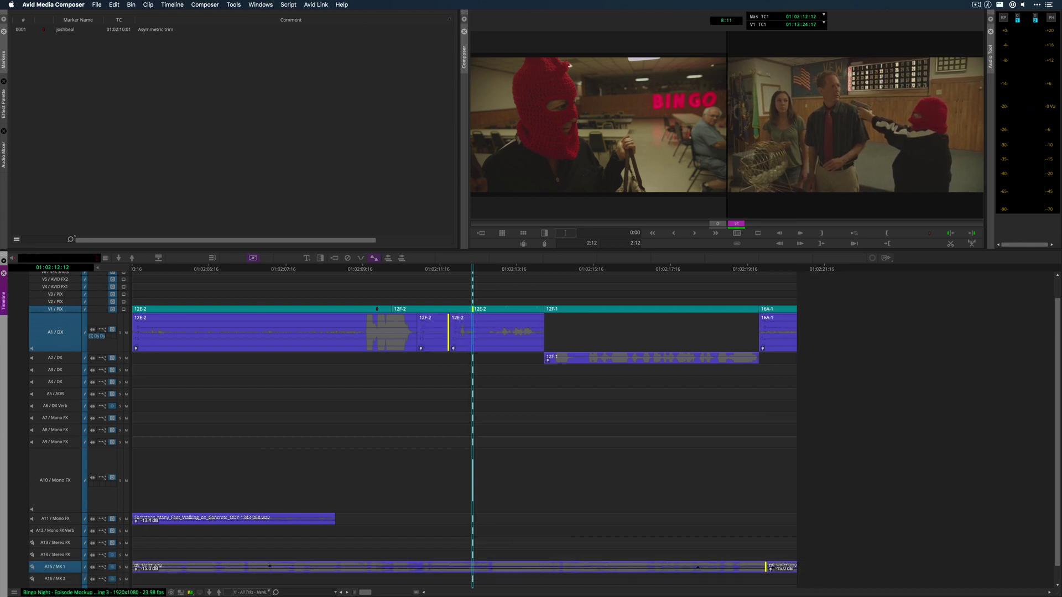
{"action": "key", "text": "space"}
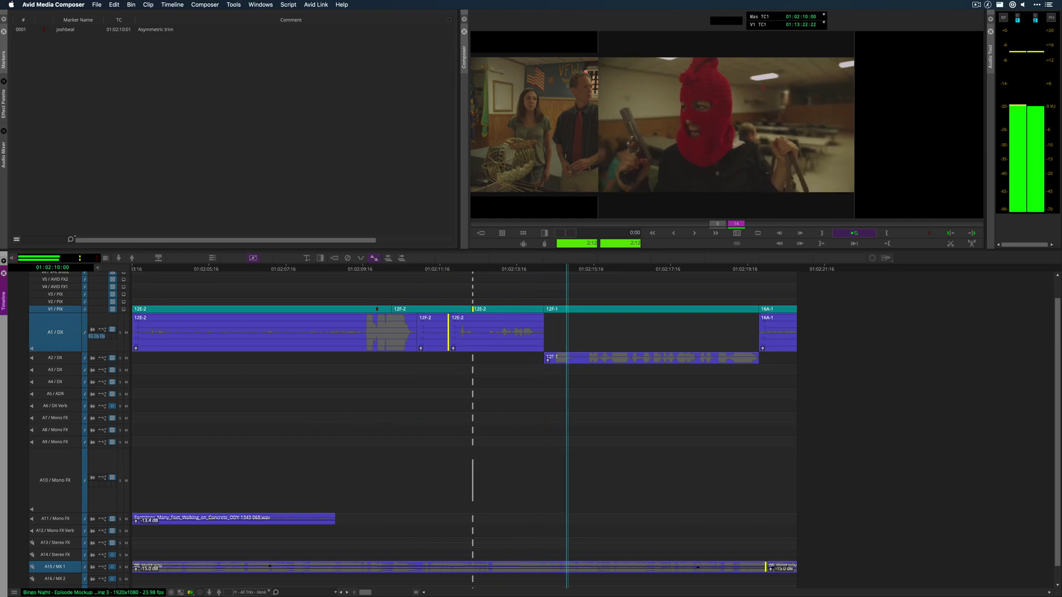
{"action": "key", "text": "space"}
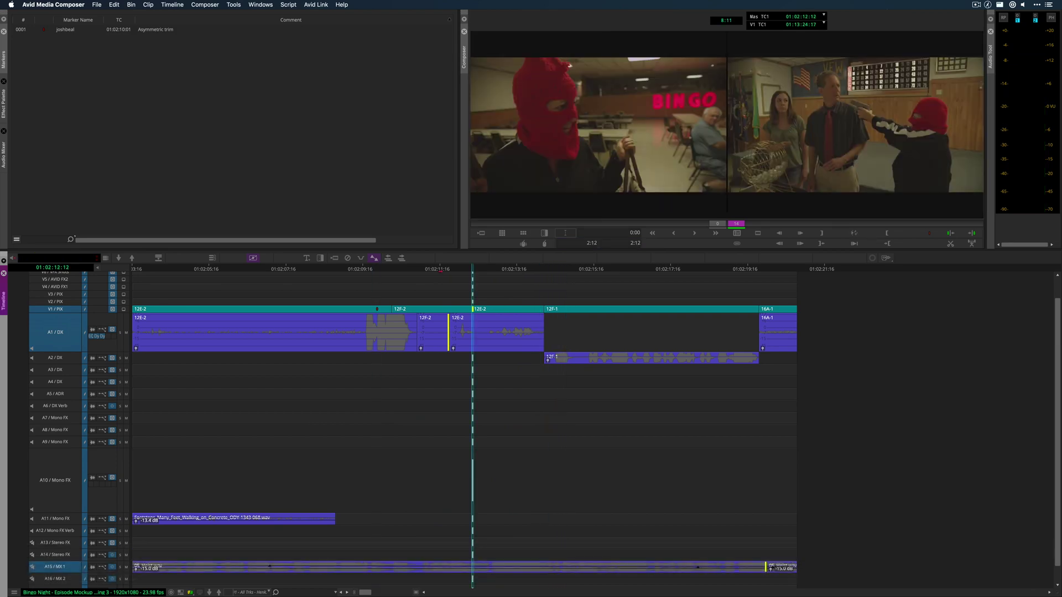
- In Final Cut Pro, expand 12E-2's audio and move its picture cut later so the sound leads
{"action": "key", "text": "super+Tab"}
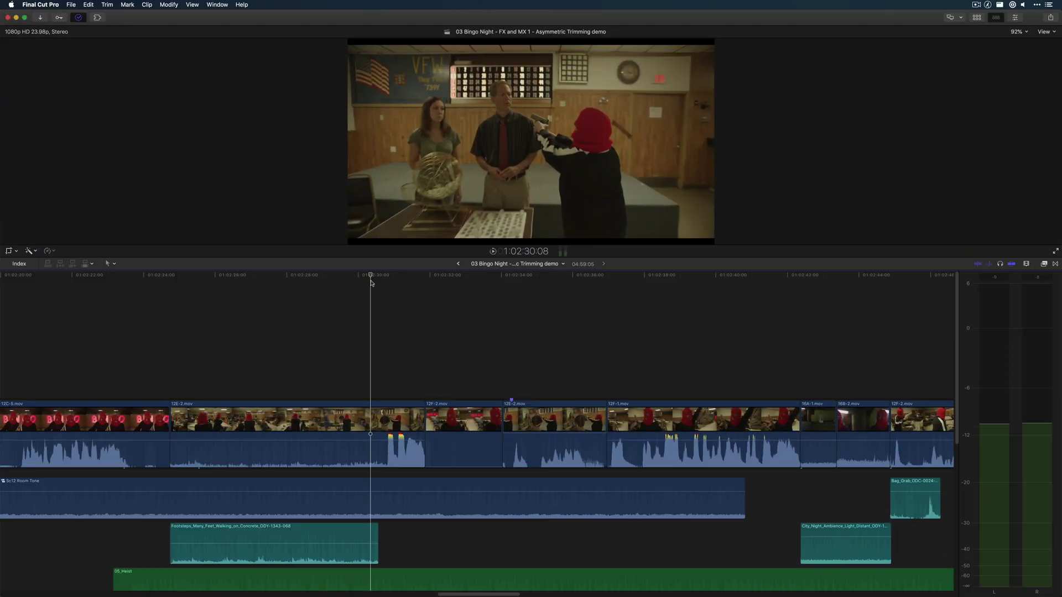
{"action": "key", "text": "space"}
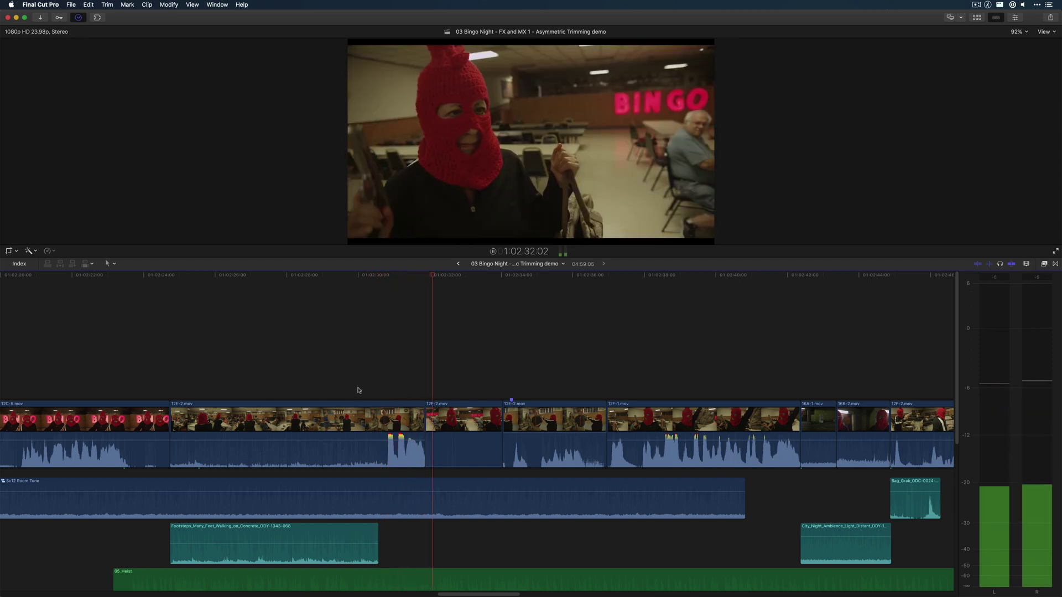
{"action": "double_click", "coordinate": [547, 460]}
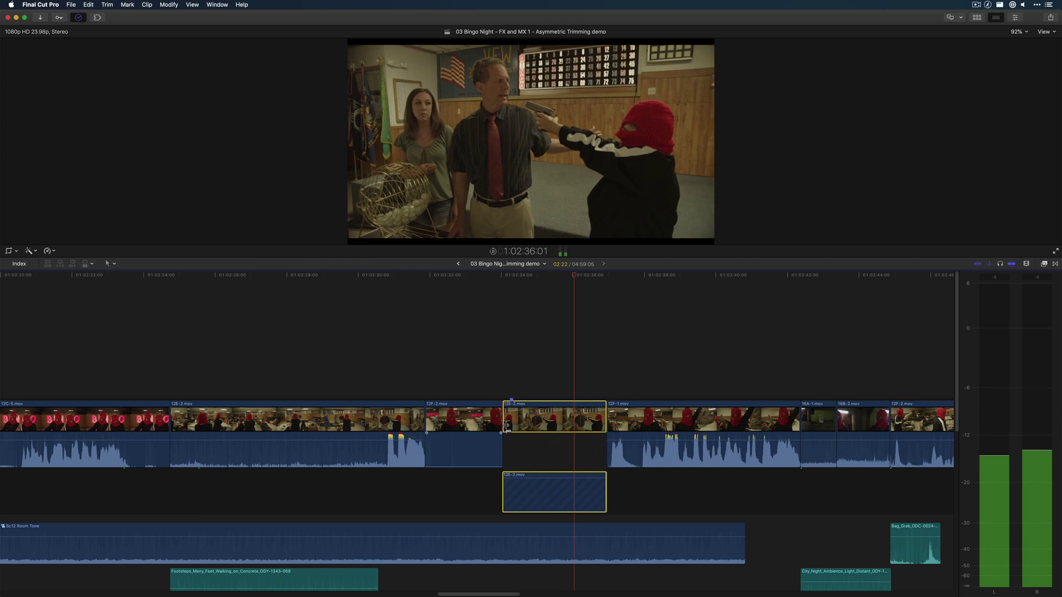
{"action": "left_click_drag", "start_coordinate": [509, 425], "coordinate": [528, 425]}
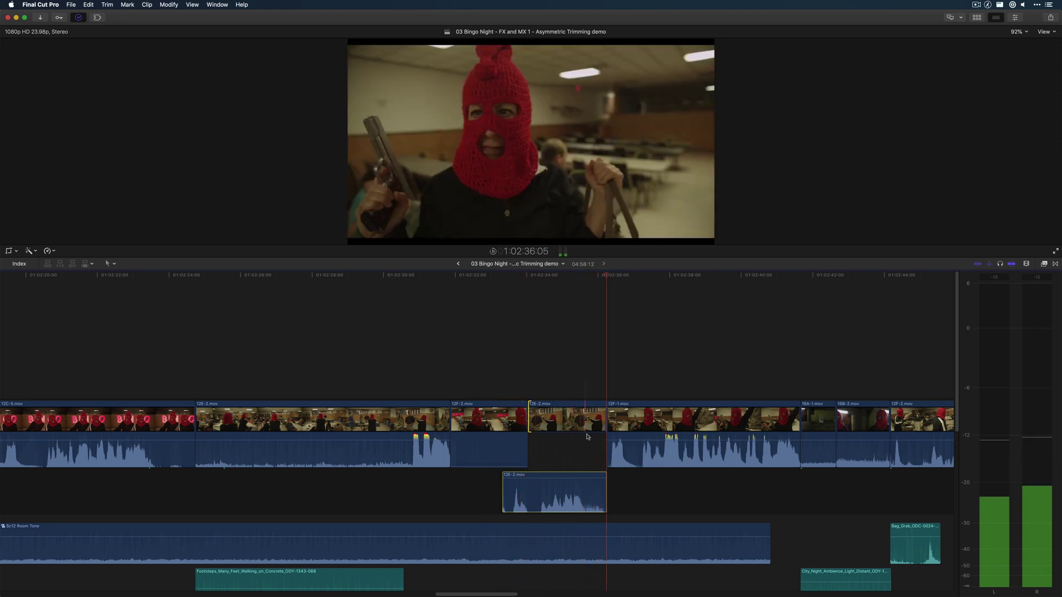
{"action": "key", "text": "space"}
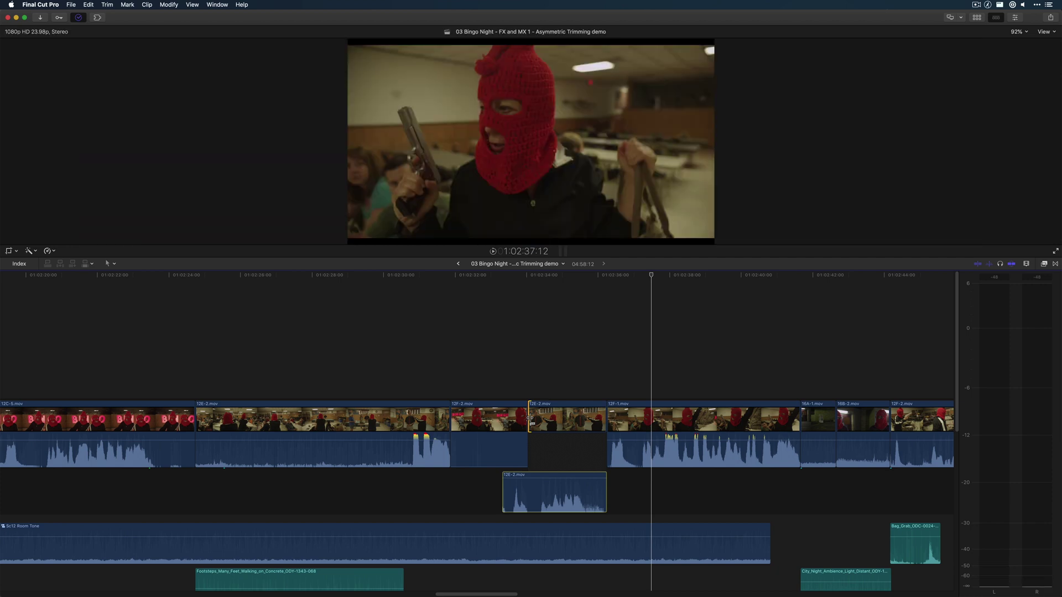
{"action": "left_click_drag", "start_coordinate": [531, 419], "coordinate": [534, 420]}
{"action": "key", "text": "slash"}
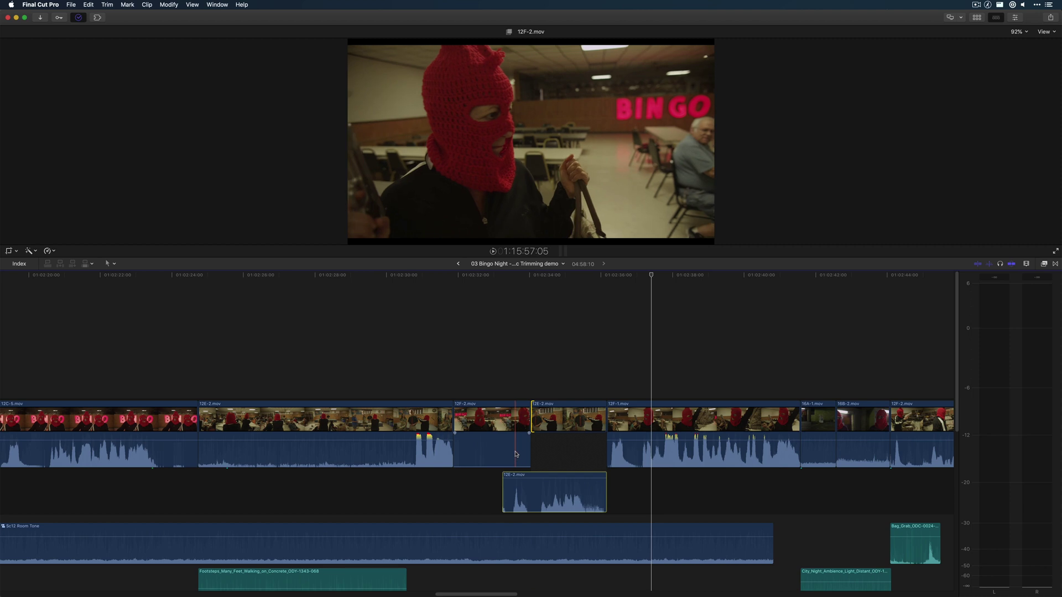
- Extend the Sc12 Room Tone clip 18 frames to the 16A-1 cut, then collapse 12E-2's audio
{"action": "scroll", "coordinate": [515, 454], "scroll_direction": "down", "scroll_amount": 5}
{"action": "scroll", "coordinate": [515, 454], "scroll_direction": "down", "scroll_amount": 1}
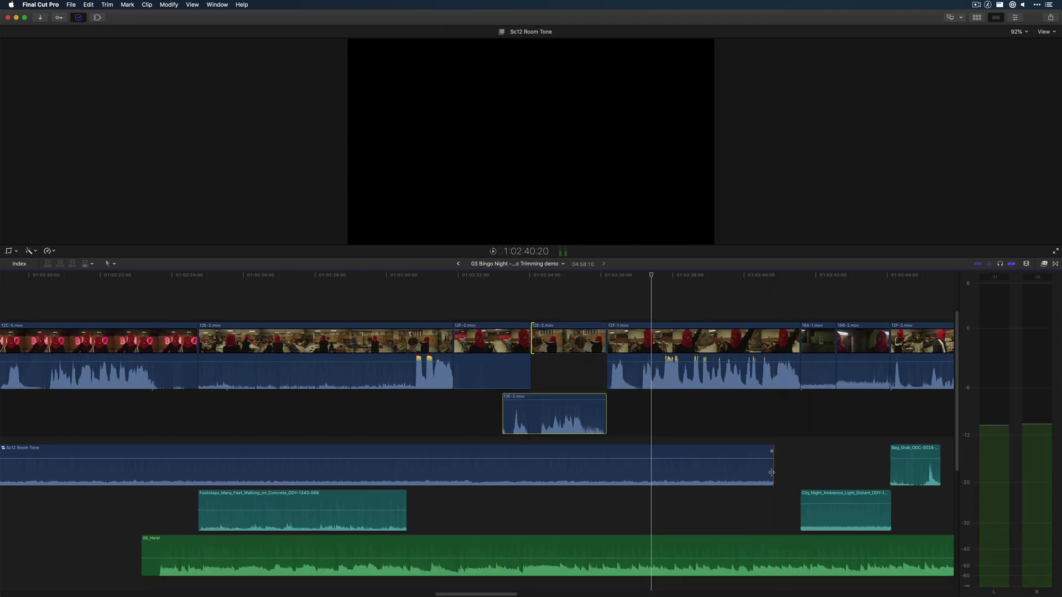
{"action": "left_click_drag", "start_coordinate": [772, 472], "coordinate": [796, 468]}
{"action": "key", "text": "space"}
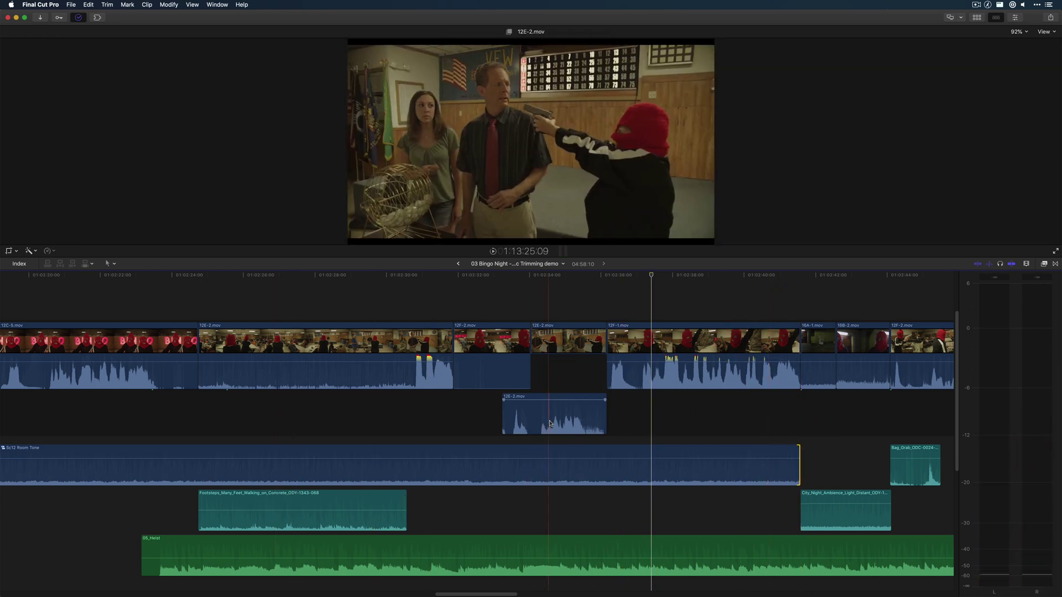
{"action": "double_click", "coordinate": [525, 415]}
{"action": "left_click", "coordinate": [398, 292]}
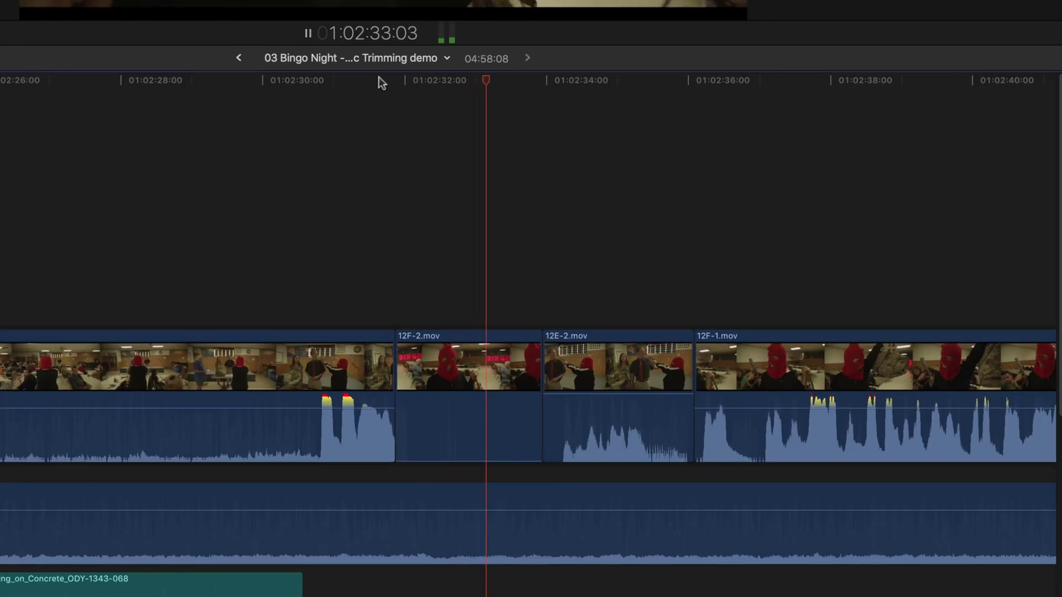
- Return to the 12F-2/12E-2 edit and play around it twice to review the lead-up
{"action": "key", "text": "space"}
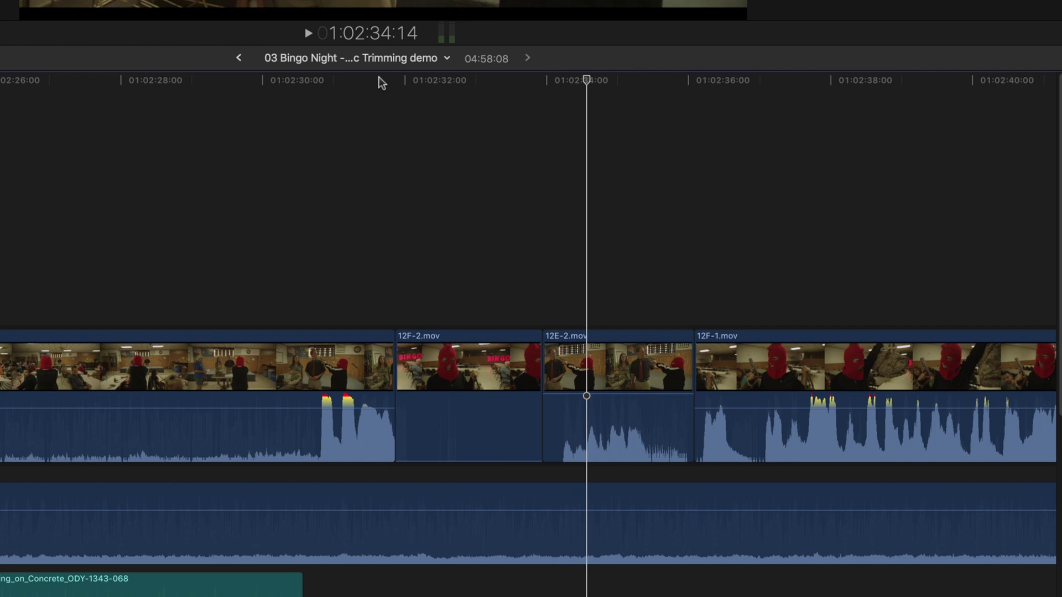
{"action": "key", "text": "Up"}
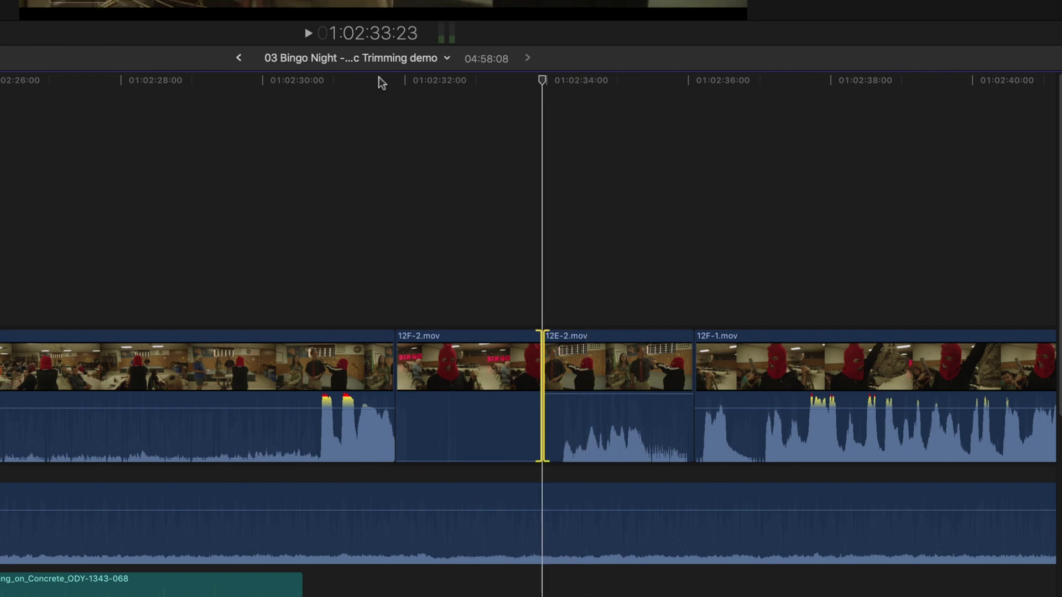
{"action": "key", "text": "shift+slash"}
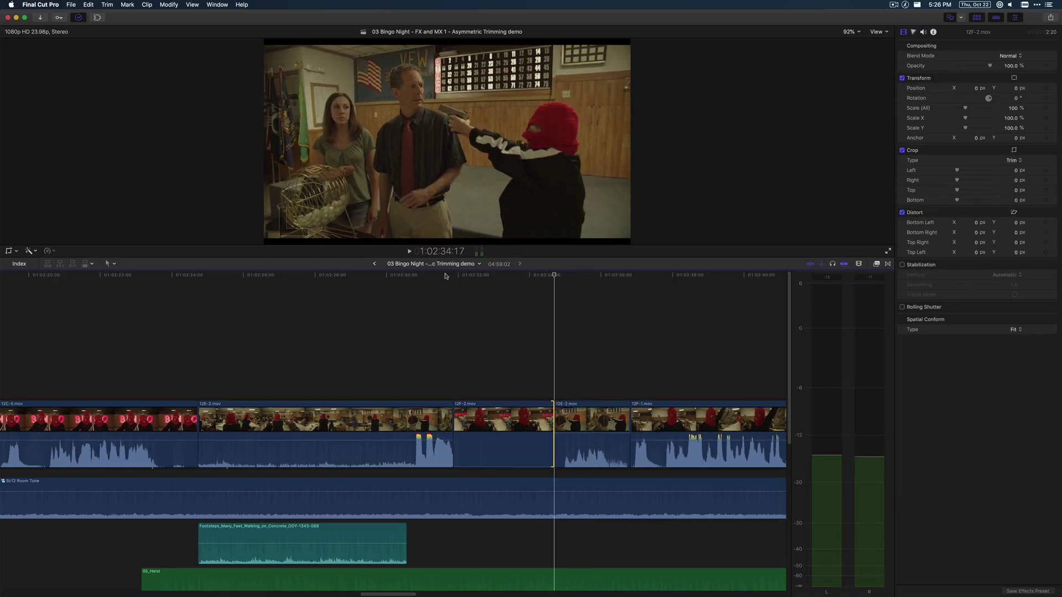
{"action": "key", "text": "shift+slash"}
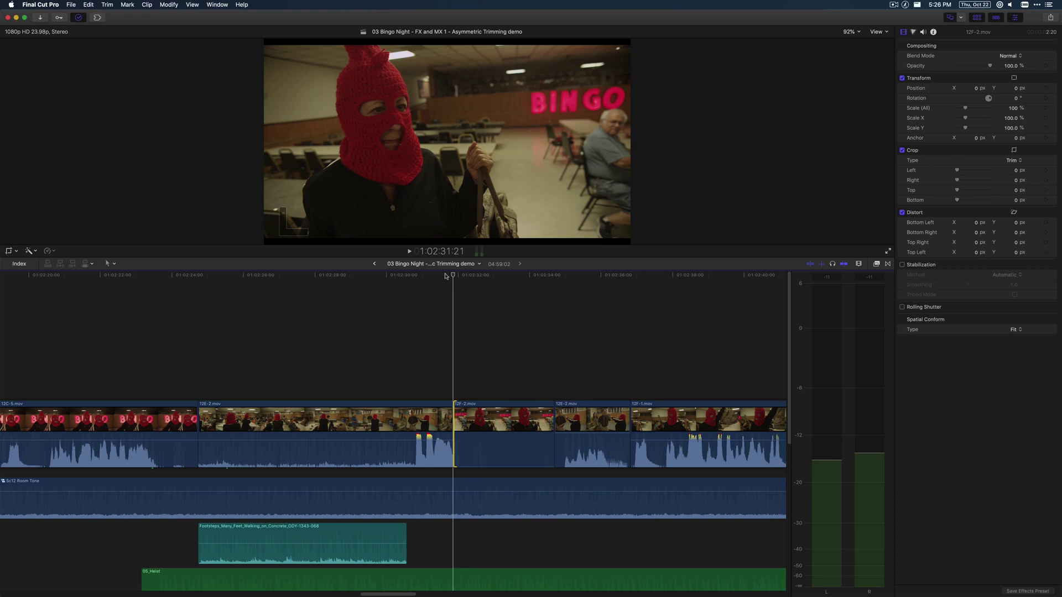
- Ripple-trim 12E-2's start edge by -13 frames so the project runs 04:59:15
{"action": "key", "text": "apostrophe"}
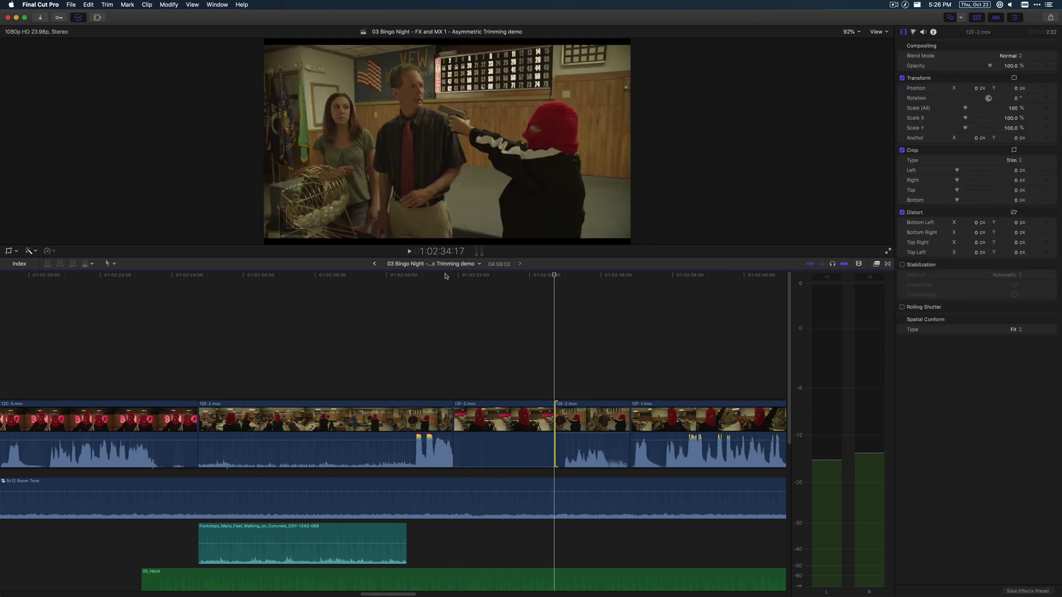
{"action": "type", "text": "-13"}
{"action": "key", "text": "Return"}
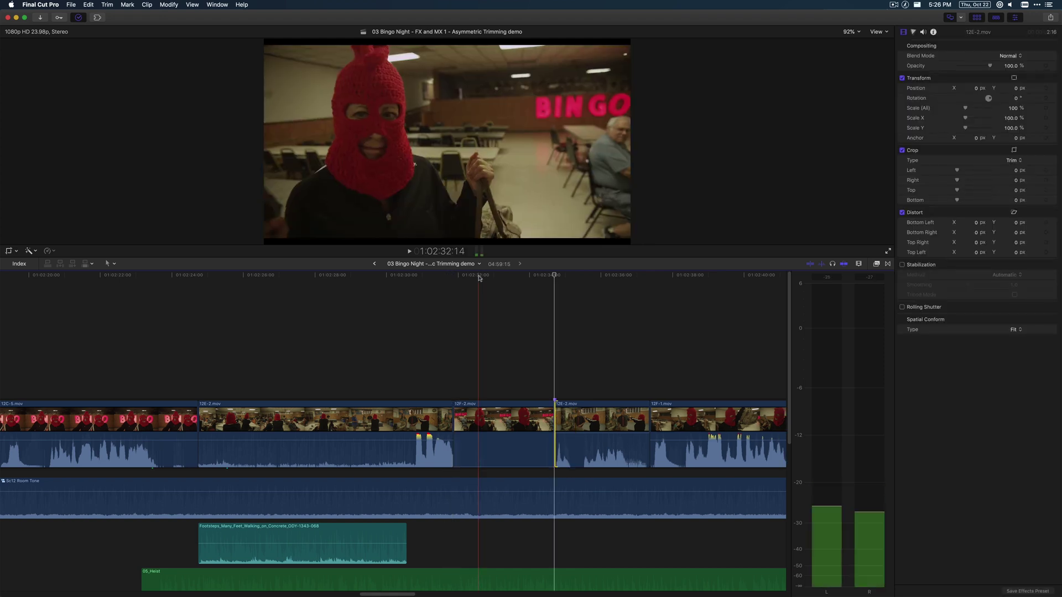